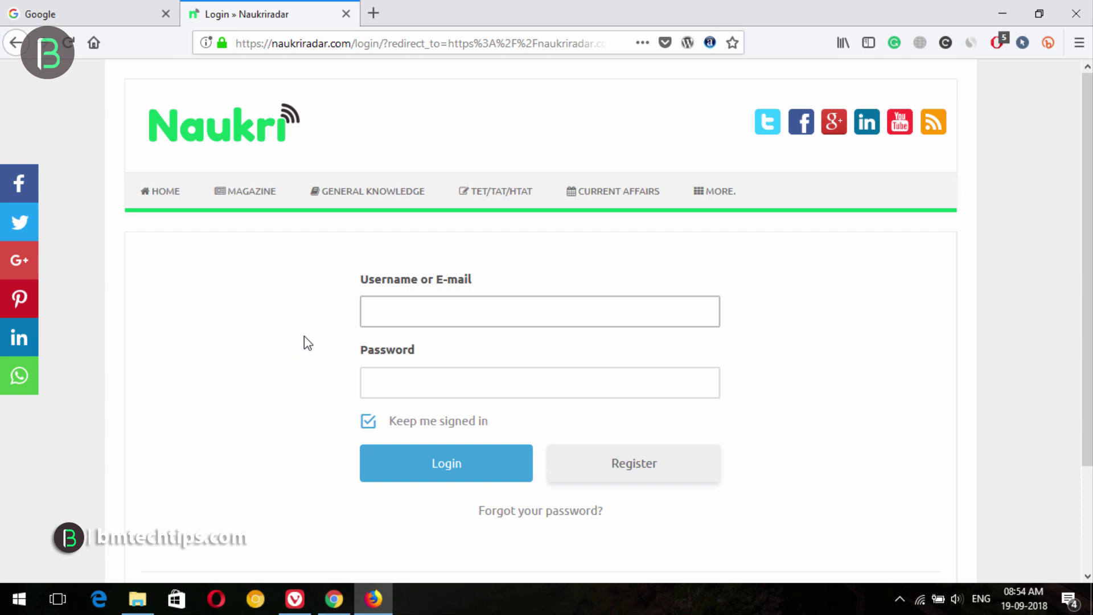
Look over the login page and the YouTube results for "wordpress user management system" in Firefox, and return to the site's home page in Chrome
scroll(318, 315, "down", 3)
scroll(350, 450, "up", 3)
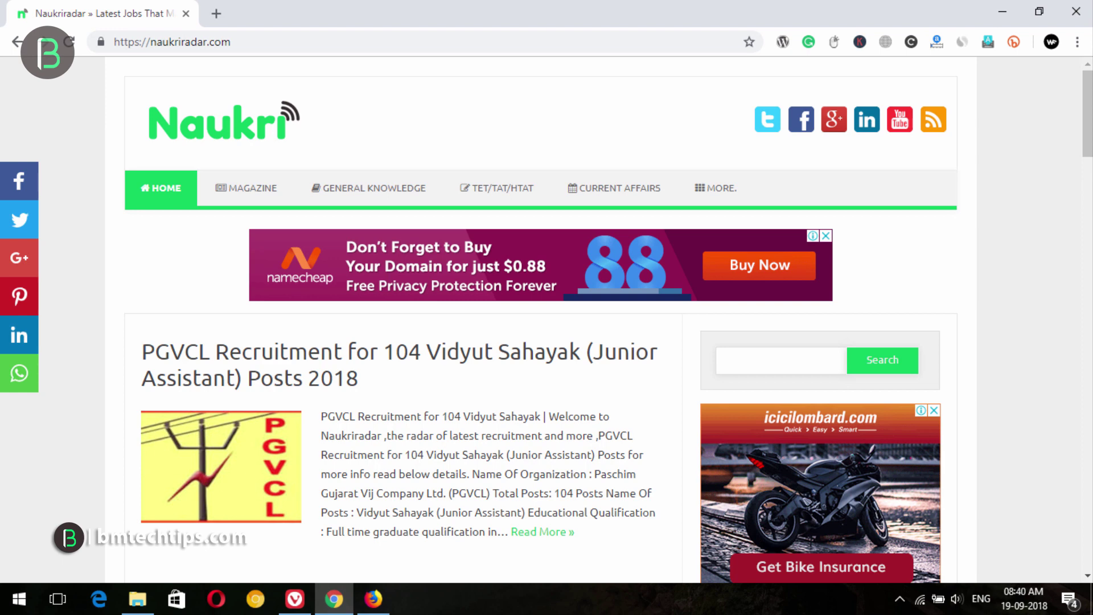
left_click(373, 599)
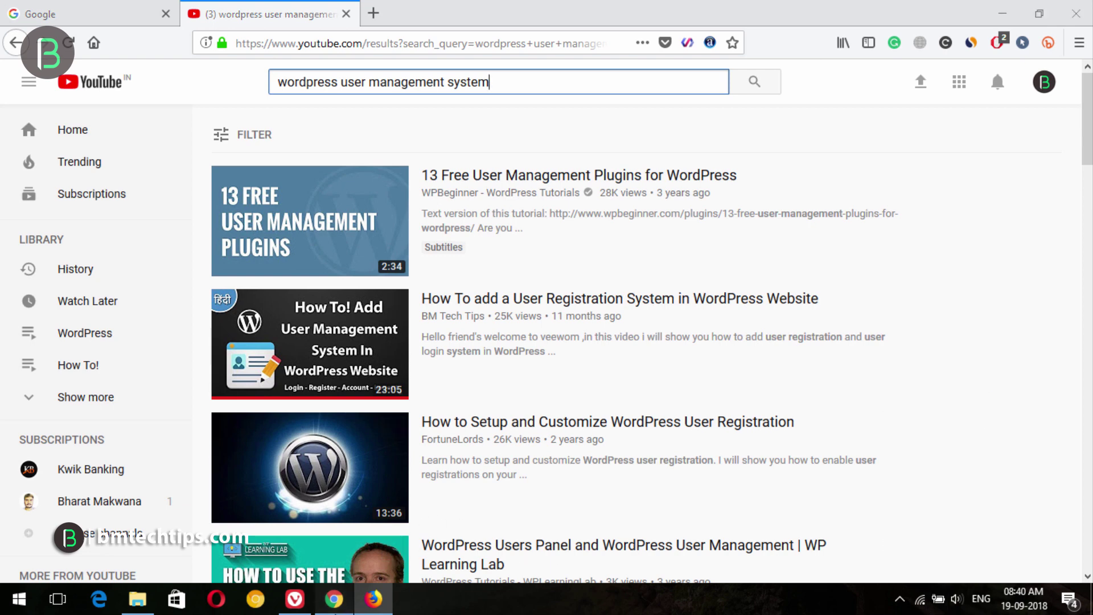
key("alt+Tab")
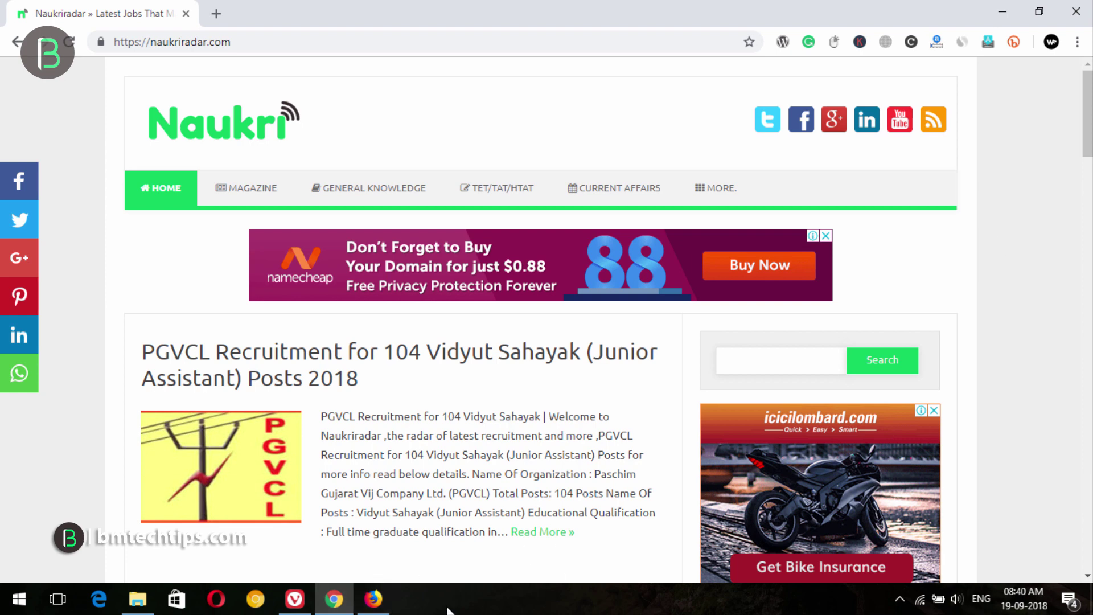
Switch to the WordPress dashboard in Vivaldi and search the new plugins for "member"
left_click(305, 596)
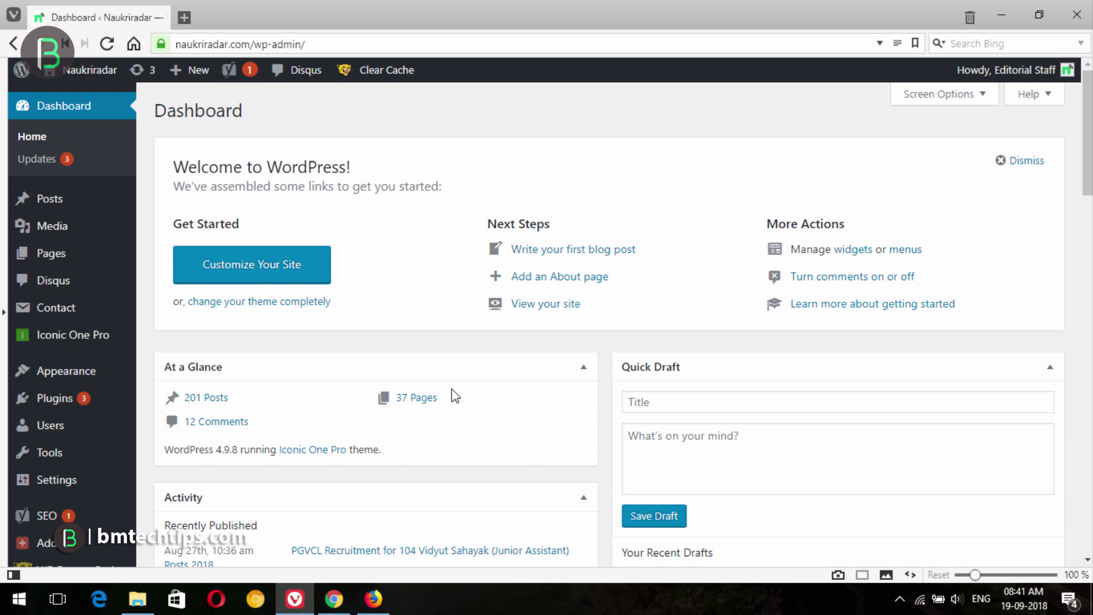
mouse_move(81, 403)
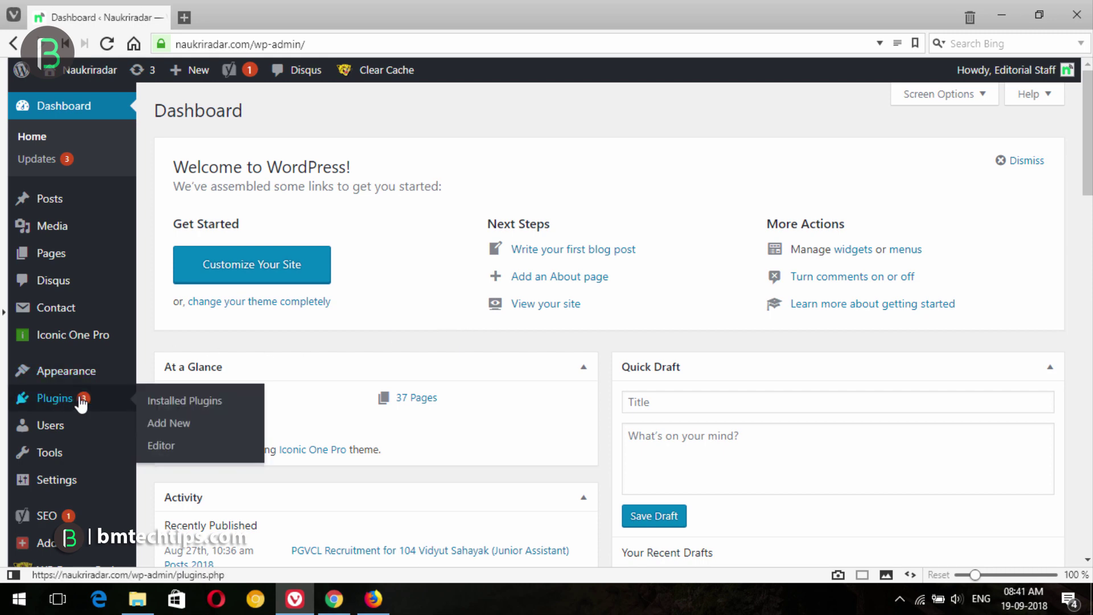
left_click(166, 423)
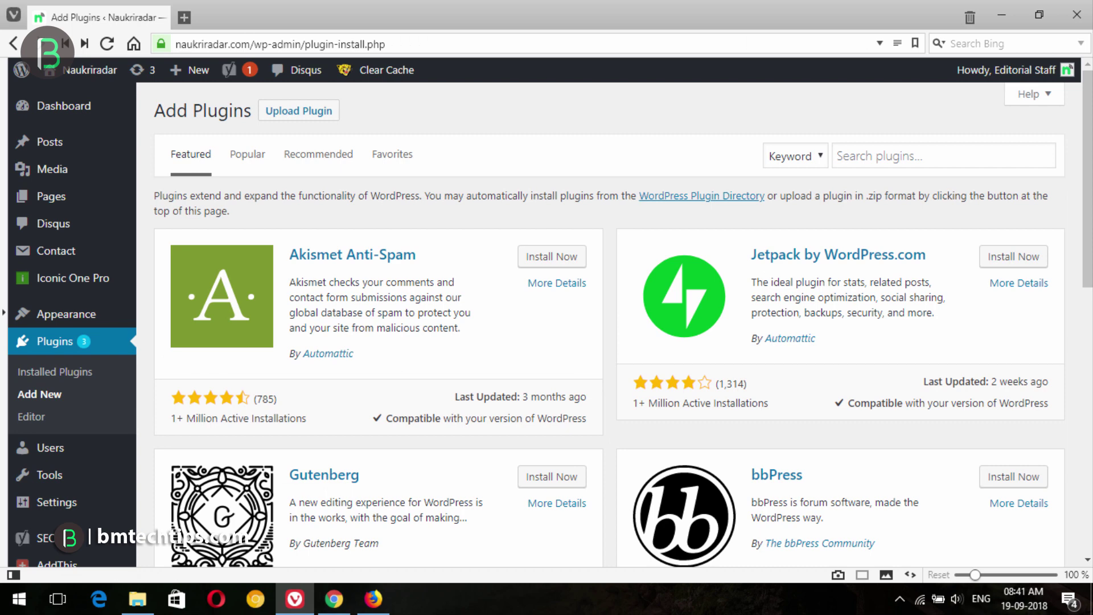
left_click(919, 162)
type("m")
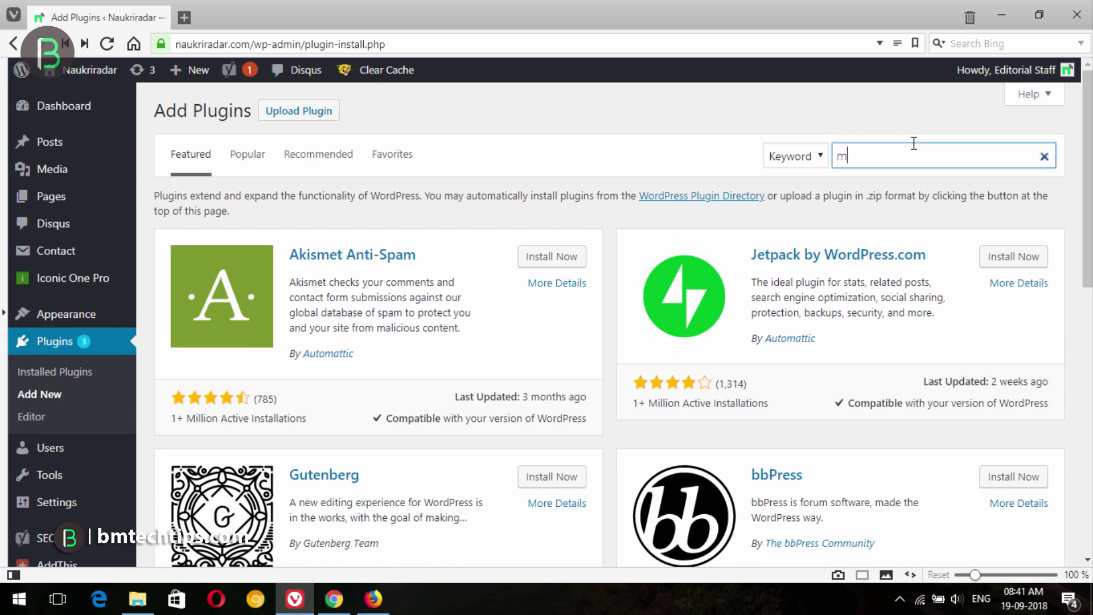
type("emer")
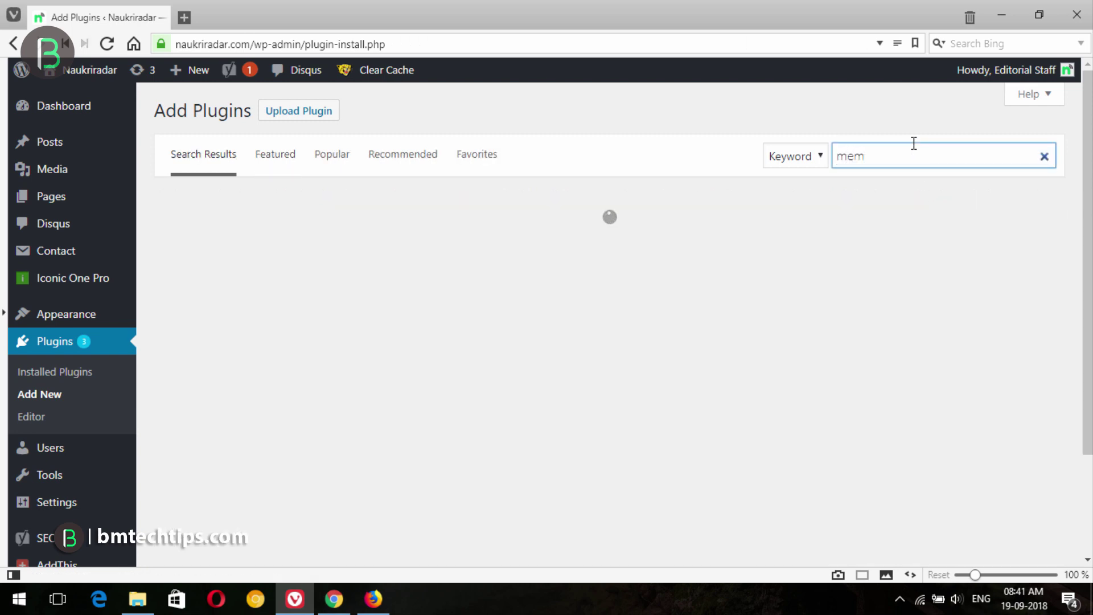
key("ctrl+a")
type("member")
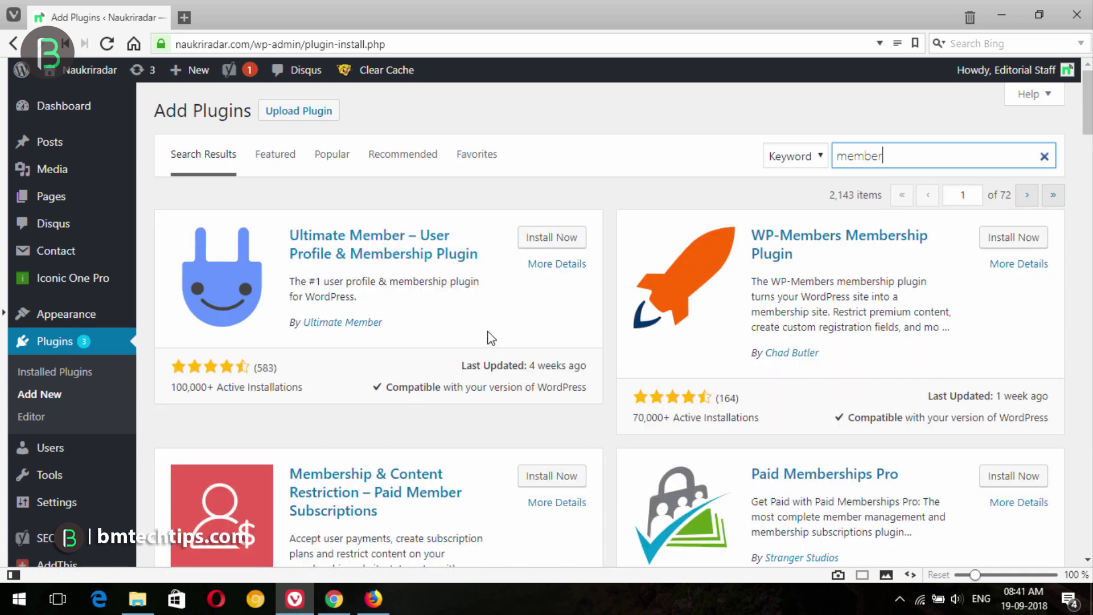
Install and activate the Ultimate Member – User Profile & Membership Plugin, and open the list of all pages
left_click(560, 238)
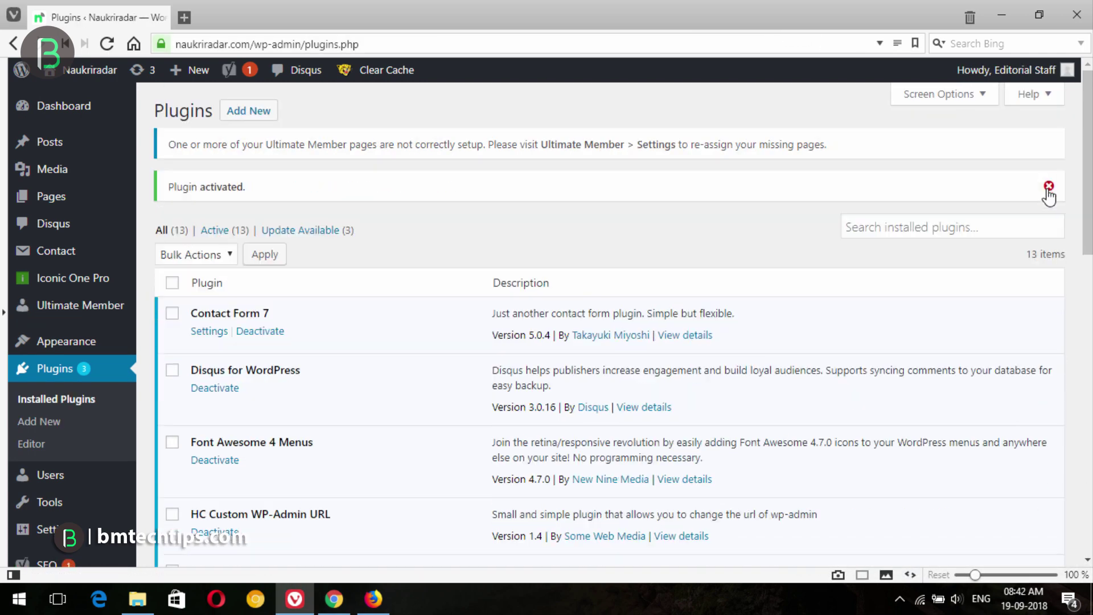
left_click(1049, 183)
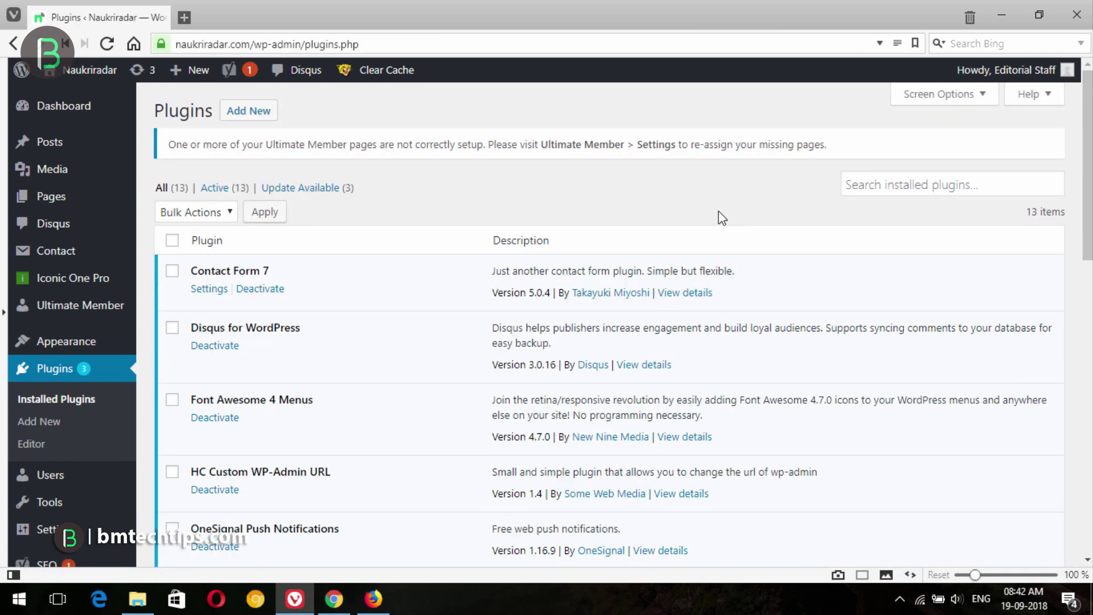
mouse_move(51, 199)
left_click(176, 200)
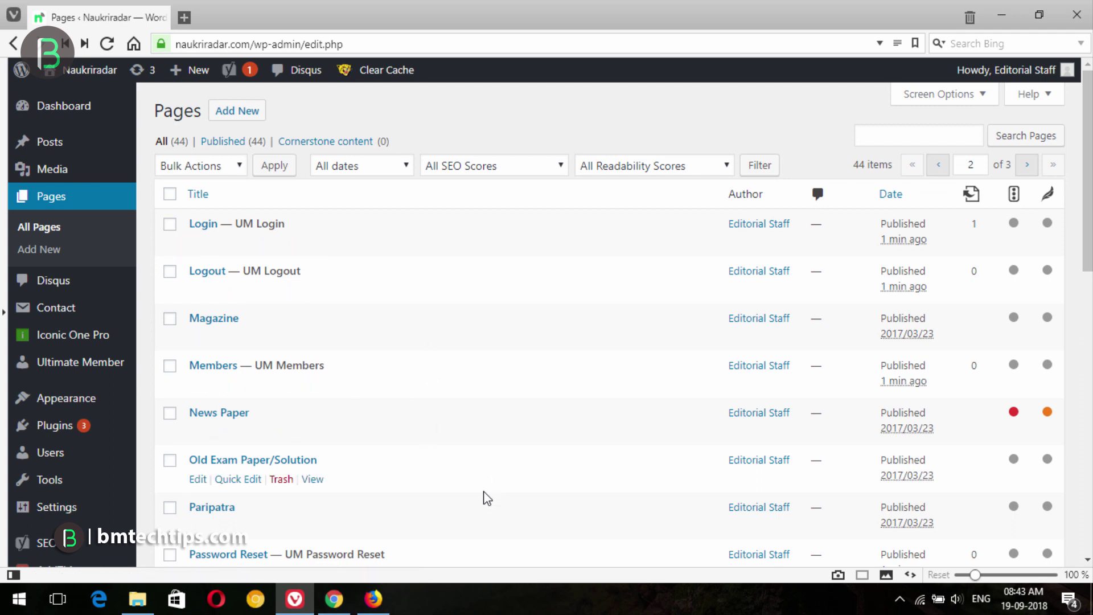
Switch to Chrome, load naukriradar.com/login, and look over the login form
left_click(334, 606)
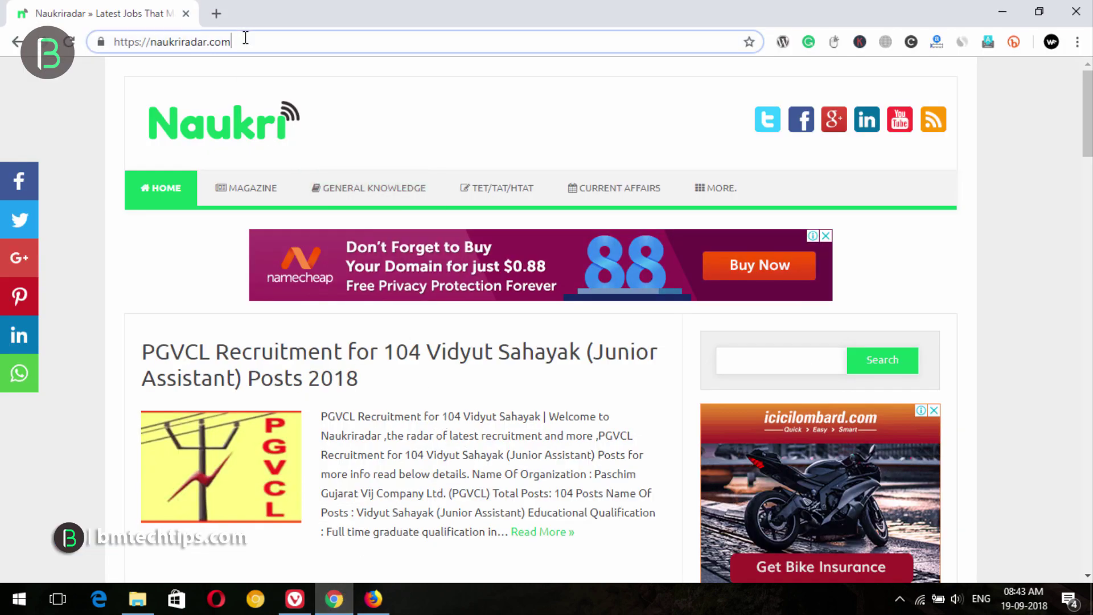
left_click(295, 39)
type("/")
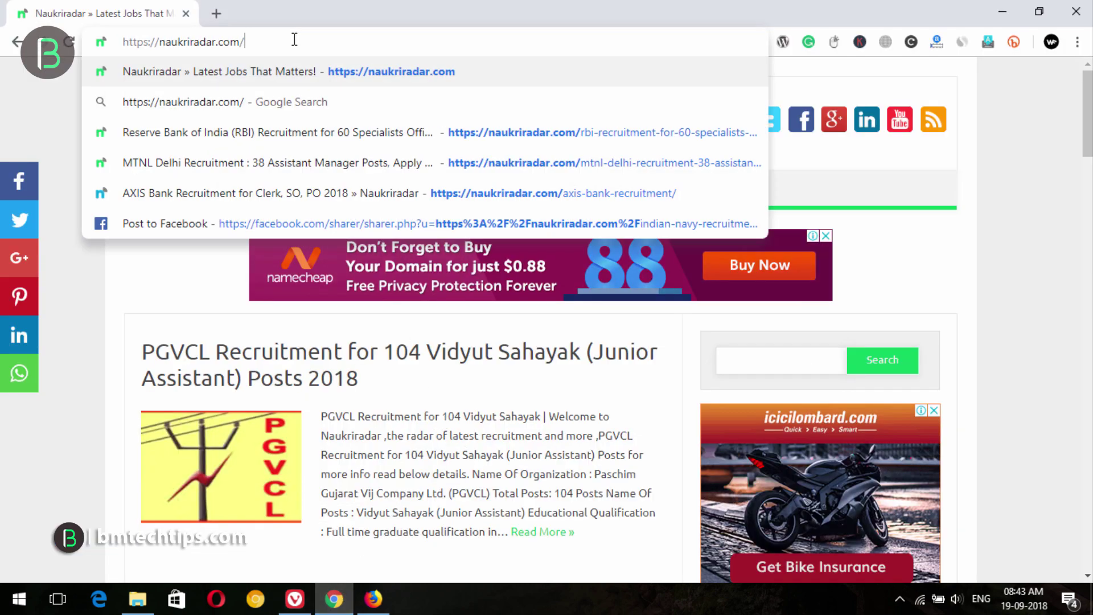
type("login")
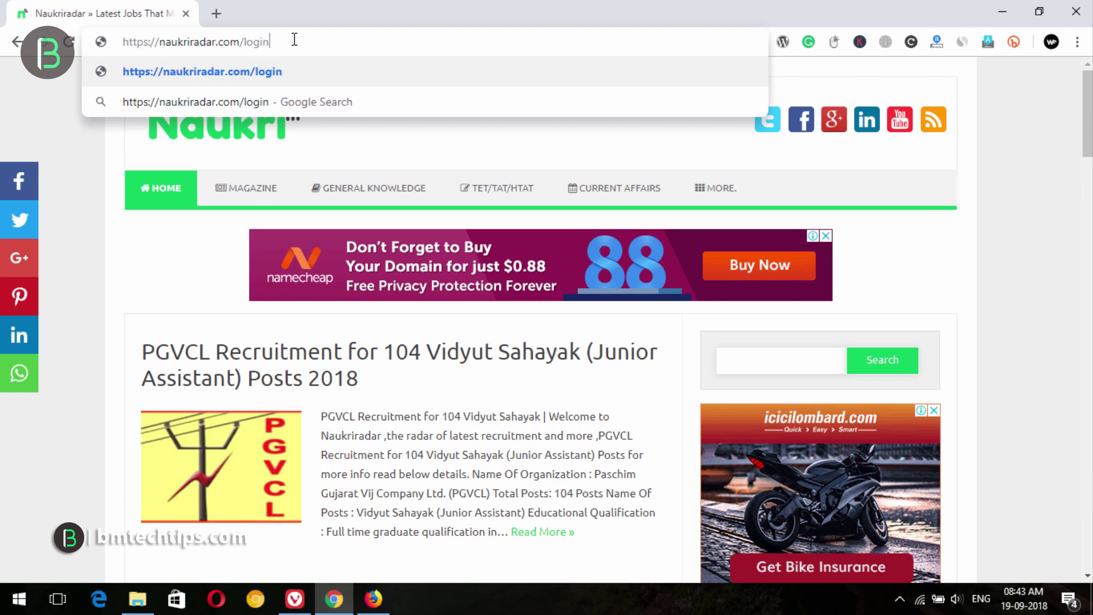
key("Return")
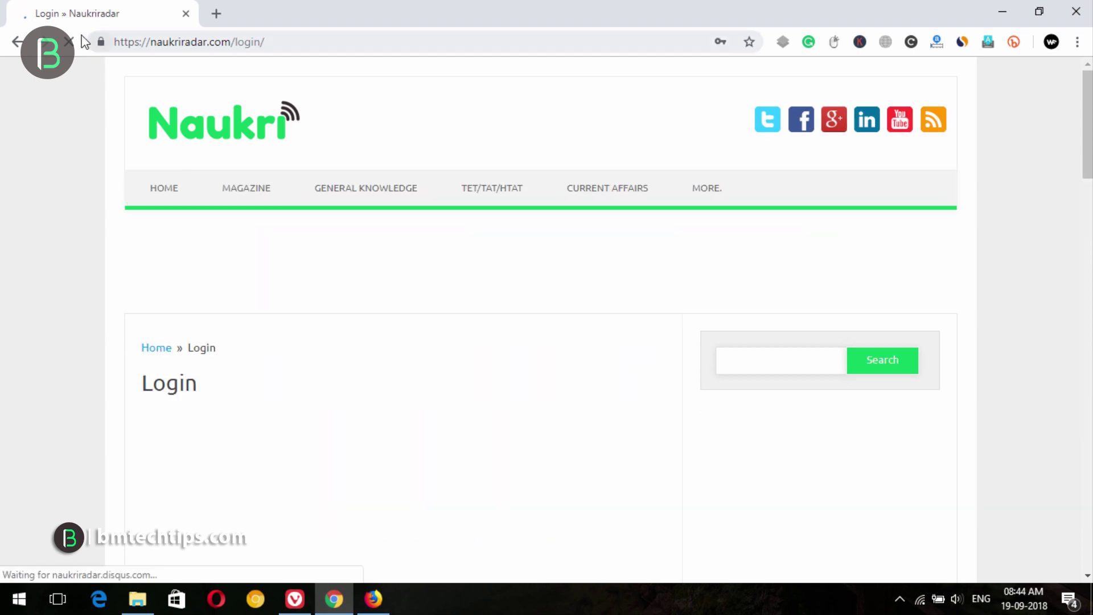
scroll(96, 310, "down", 4)
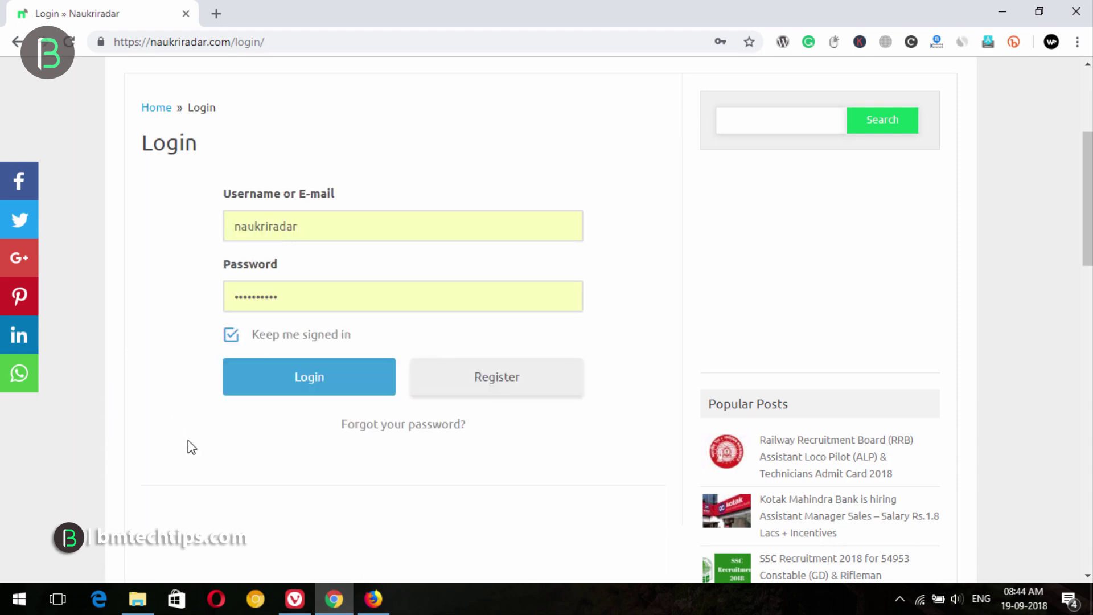
scroll(188, 442, "up", 4)
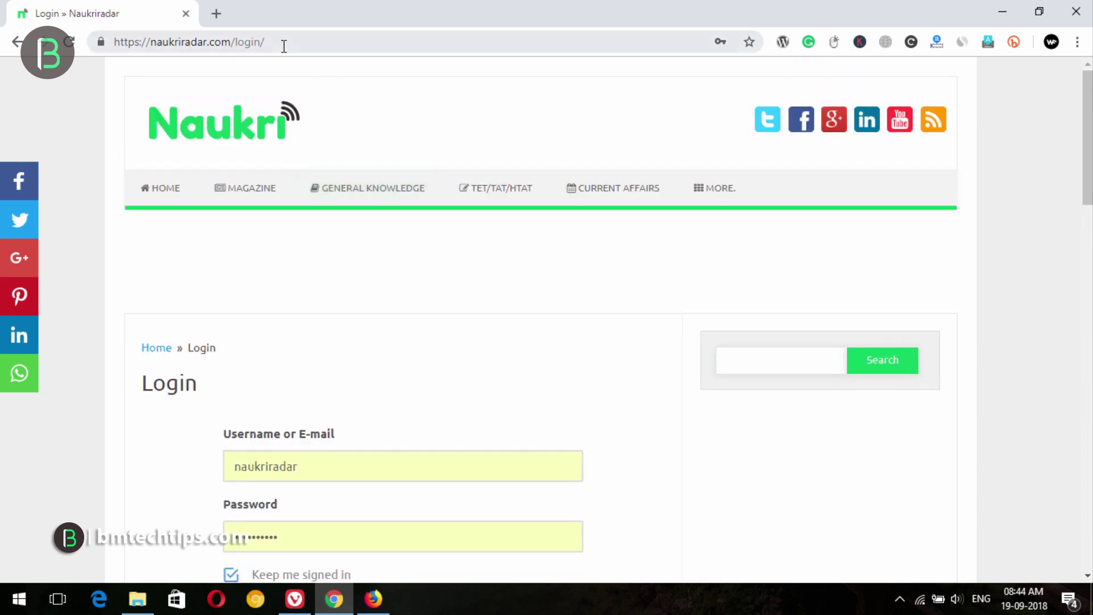
From the site's home page, open and skim the PGVCL Recruitment for 104 Vidyut Sahayak post, and return to the home page
left_click_drag(280, 42, 234, 42)
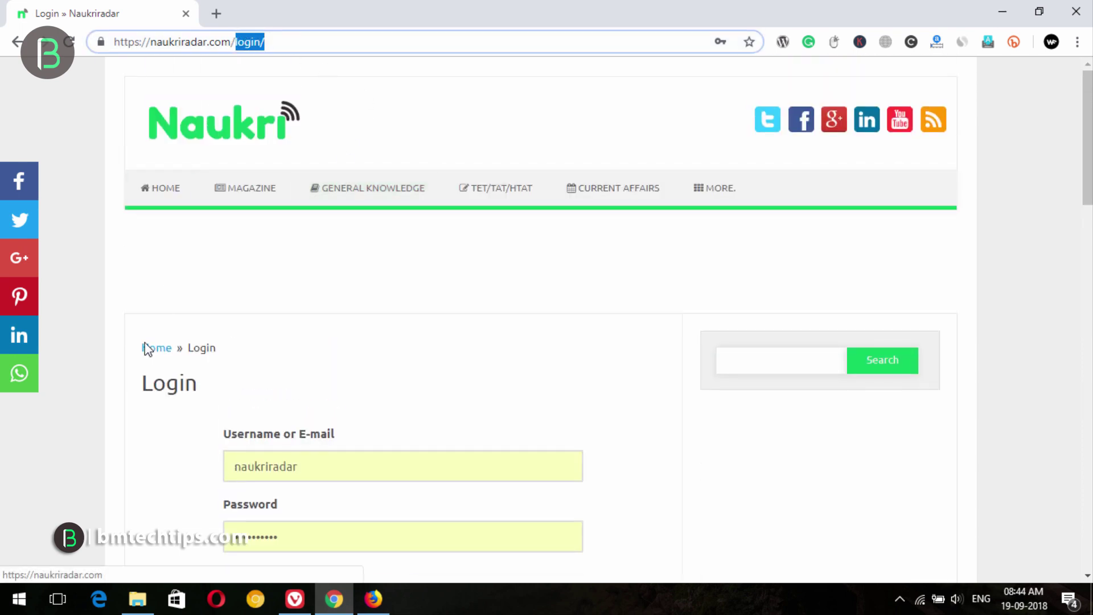
key("BackSpace")
left_click(145, 344)
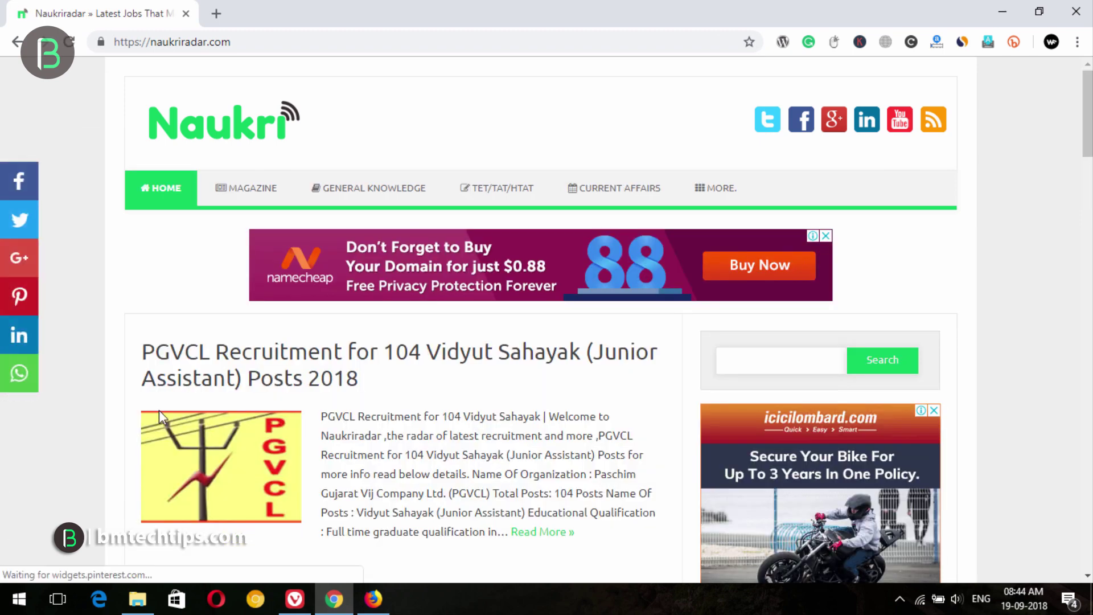
left_click(270, 376)
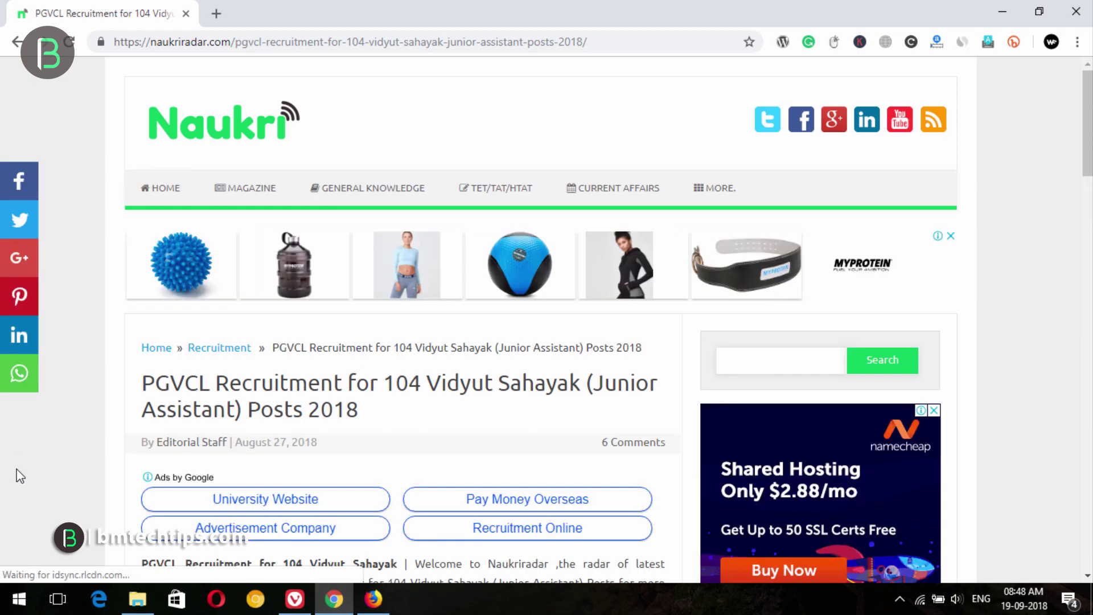
scroll(398, 330, "down", 8)
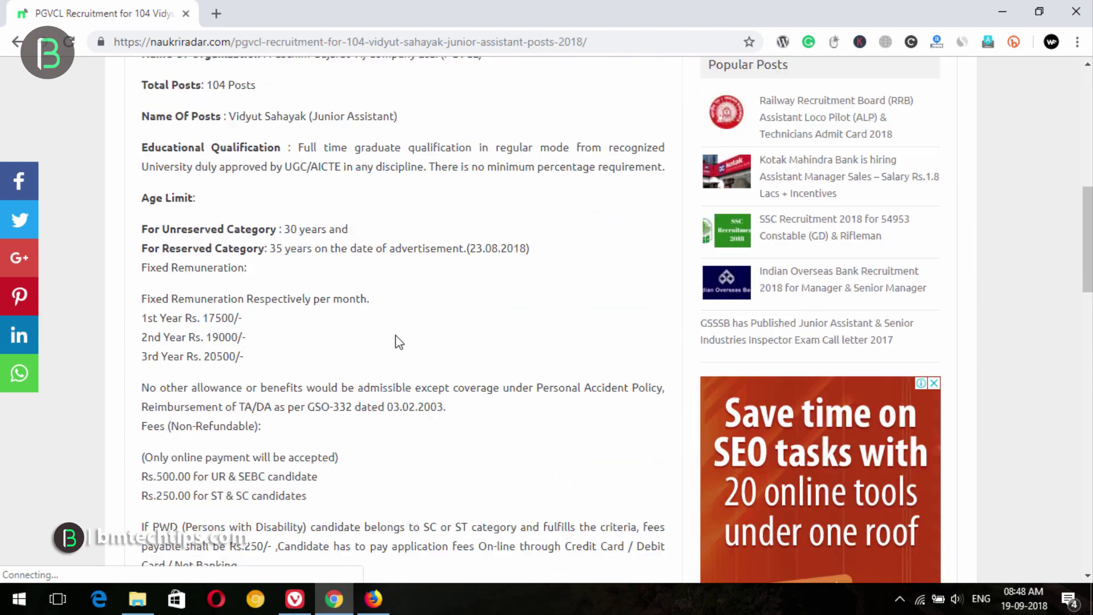
scroll(394, 330, "up", 10)
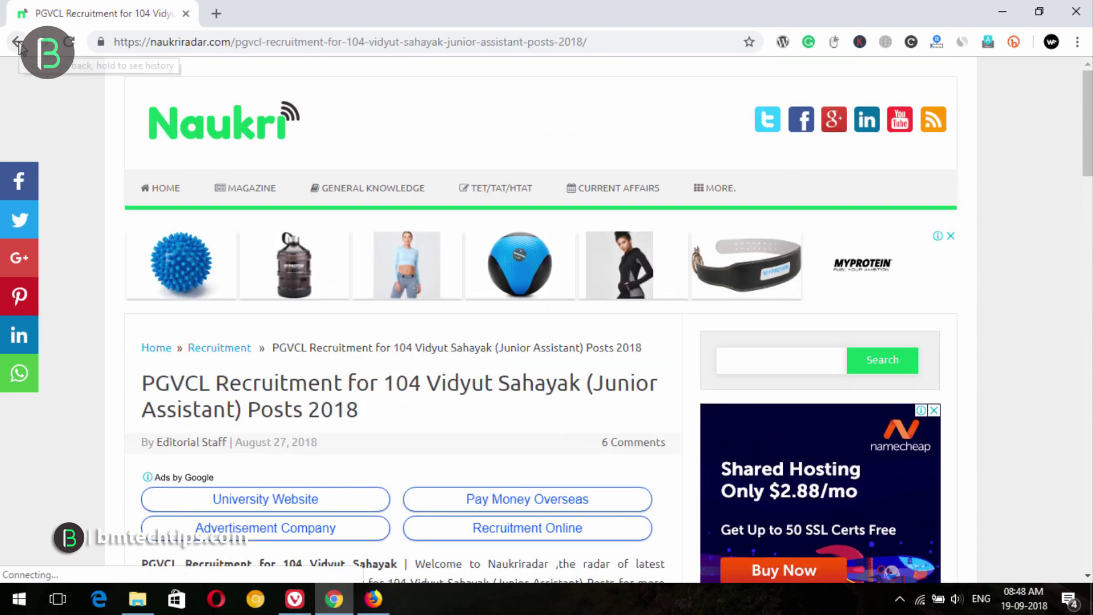
left_click(18, 44)
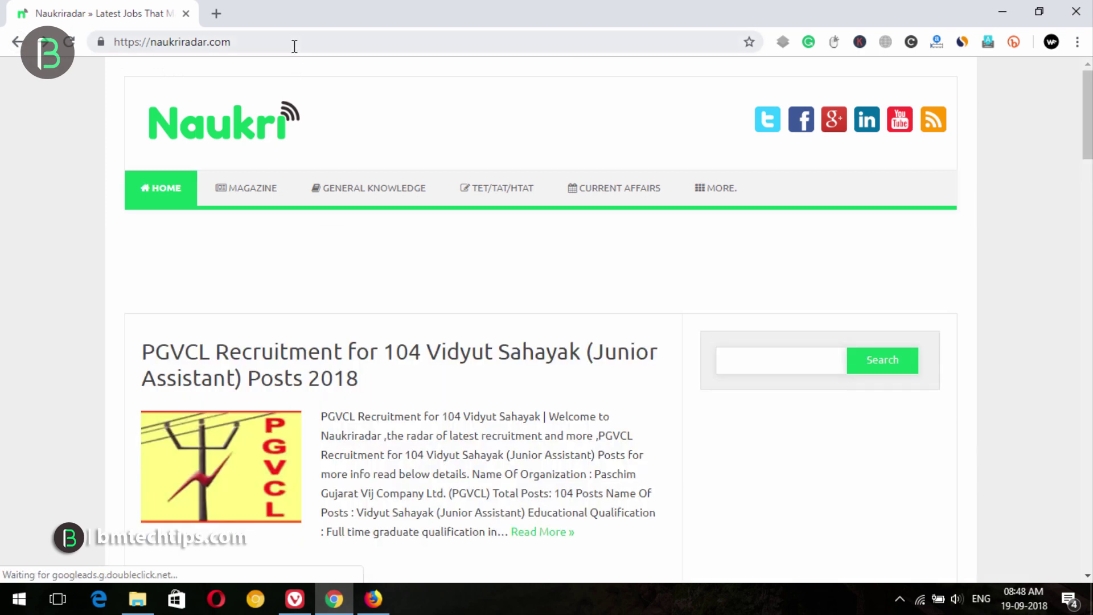
Open the site's login page at naukriradar.com/login again
left_click(337, 46)
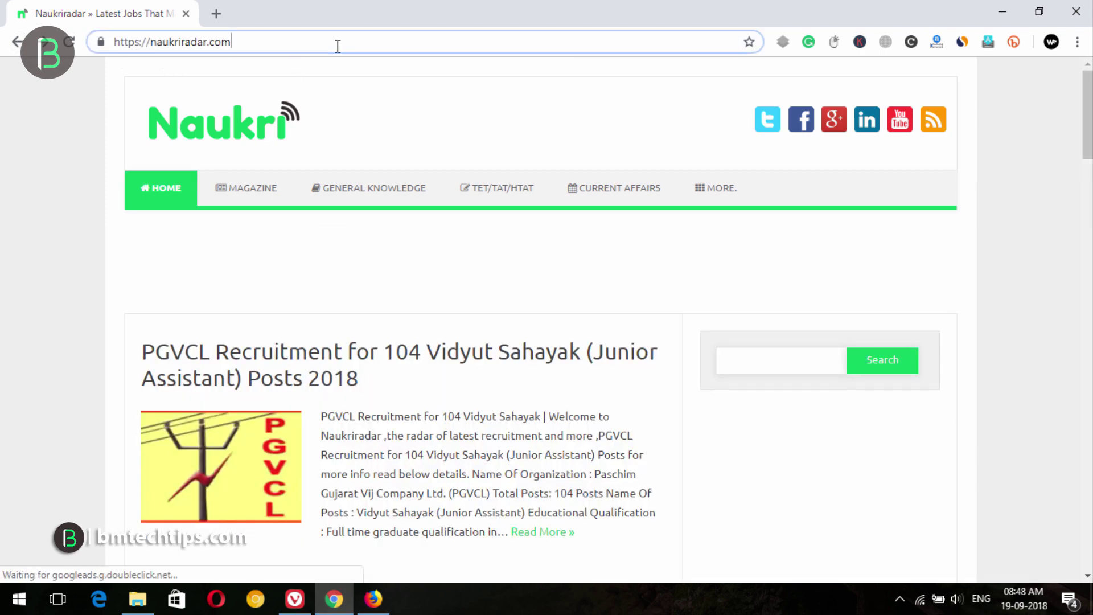
type("lo")
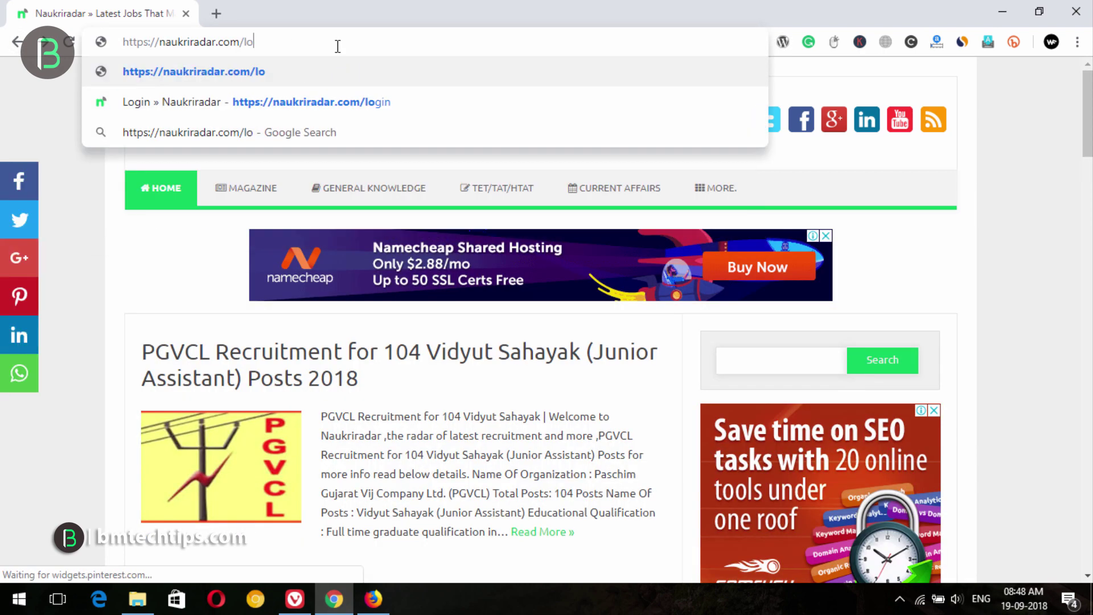
left_click(340, 104)
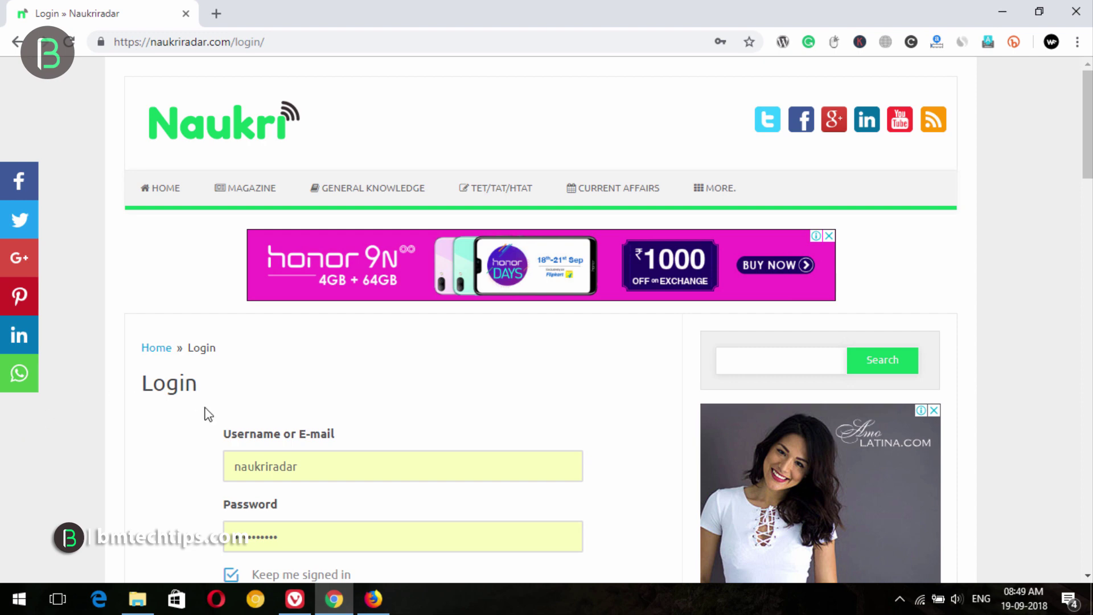
Switch to the WordPress dashboard in Vivaldi and set Ultimate Member's Global Site Access to "Site accessible to Logged In Users"
left_click(295, 598)
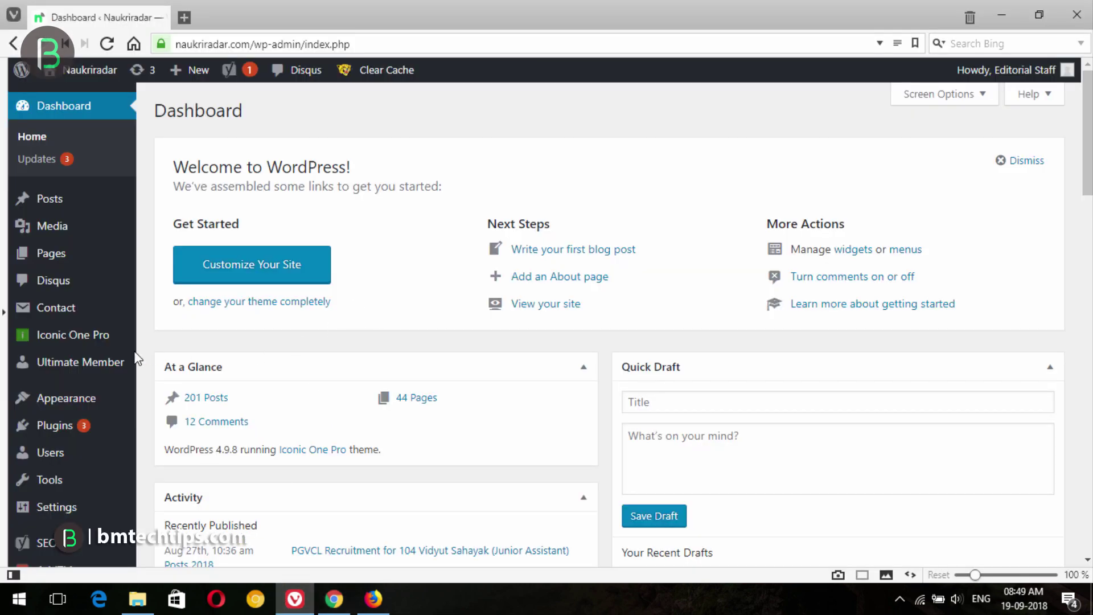
mouse_move(46, 371)
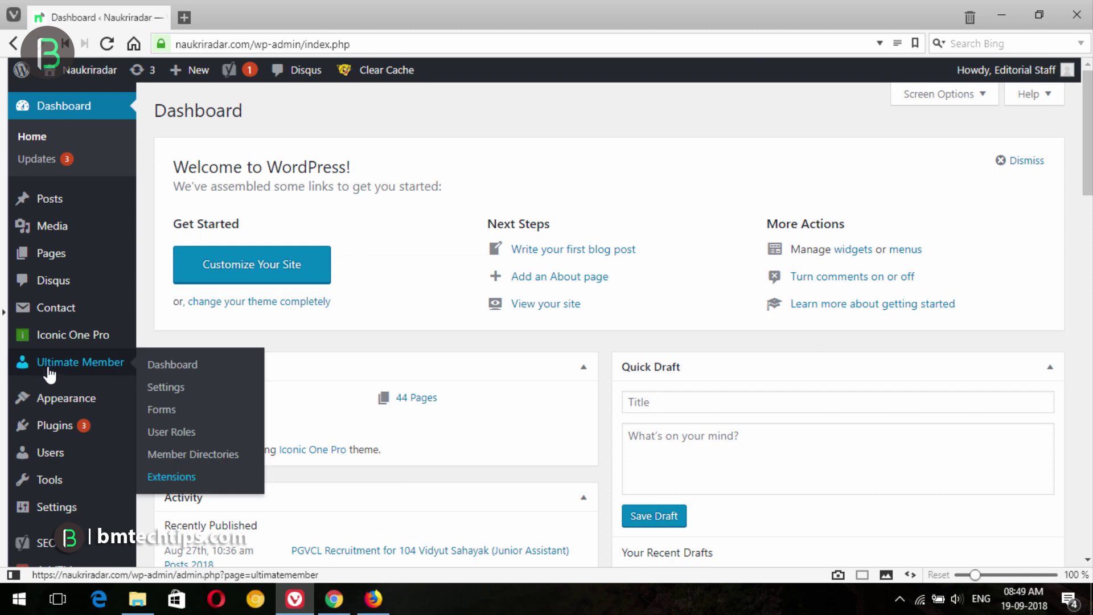
left_click(165, 398)
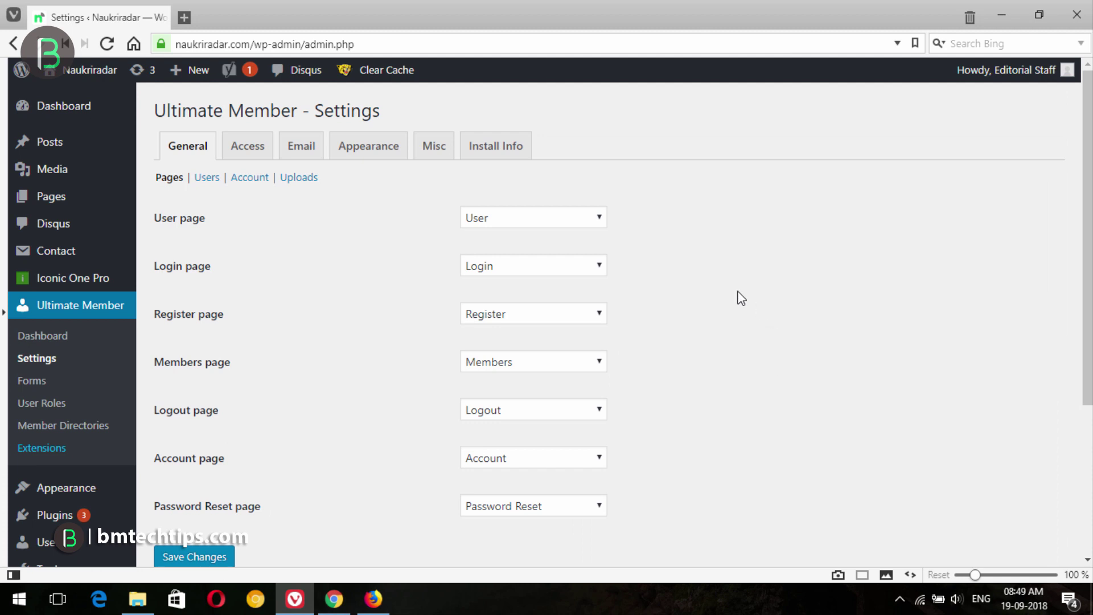
left_click(265, 162)
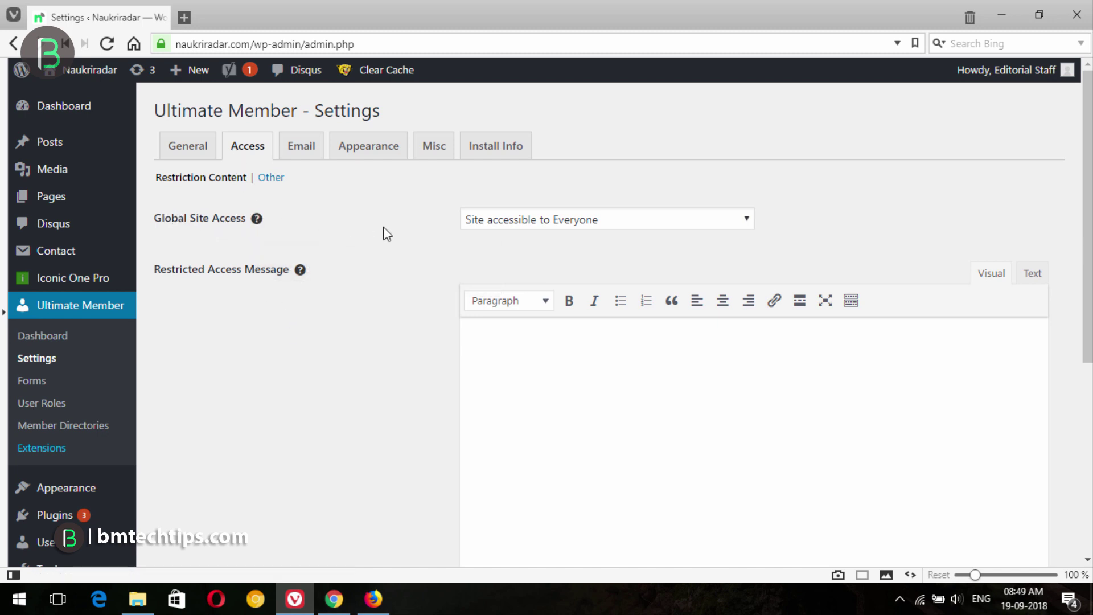
left_click(522, 221)
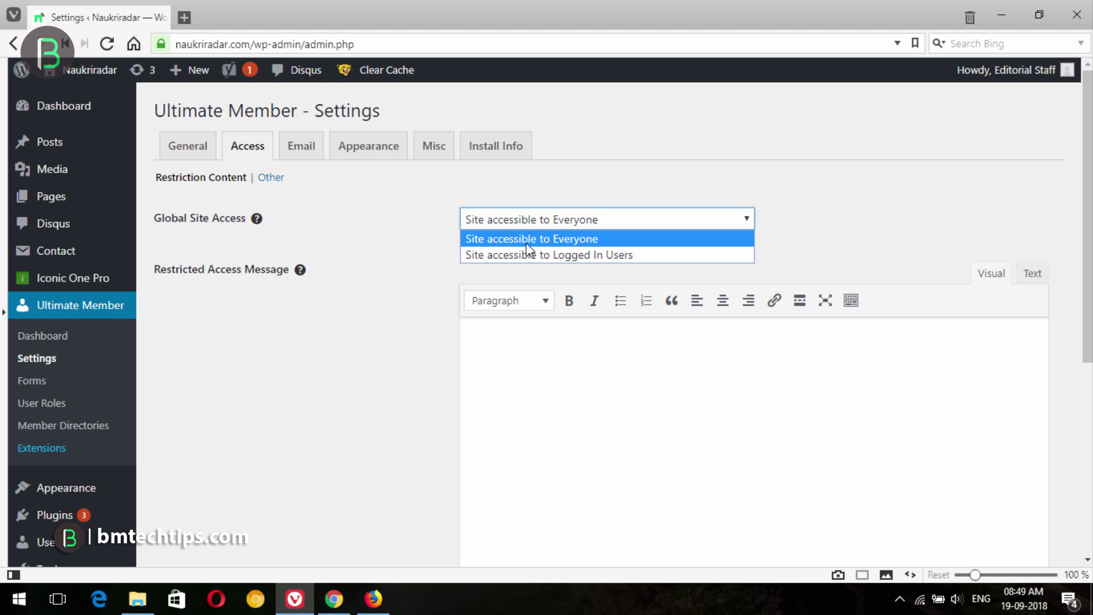
left_click(615, 255)
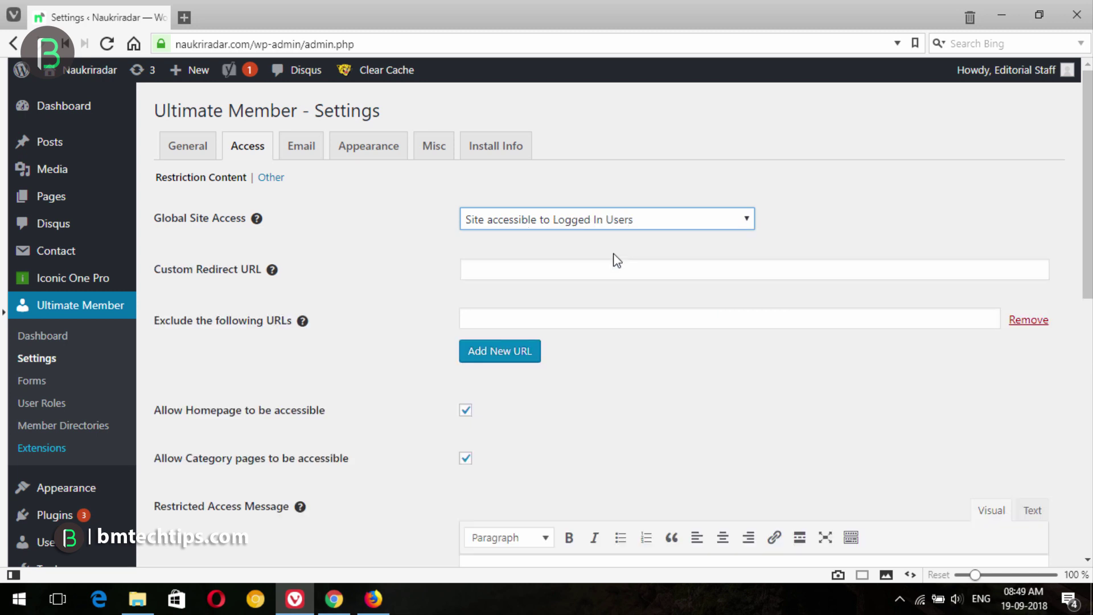
scroll(886, 245, "down", 1)
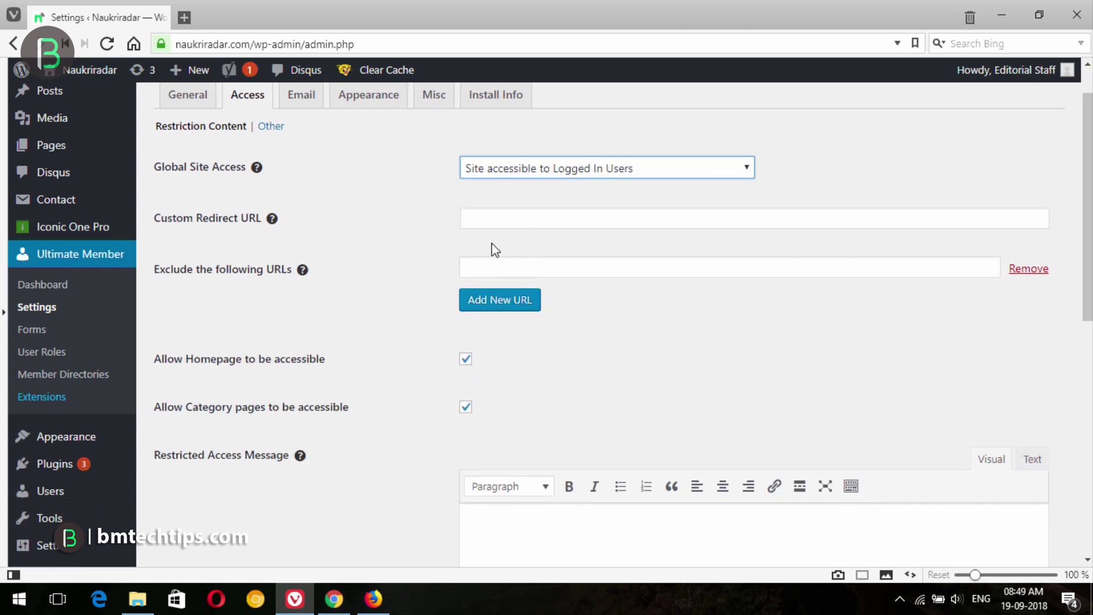
left_click(490, 218)
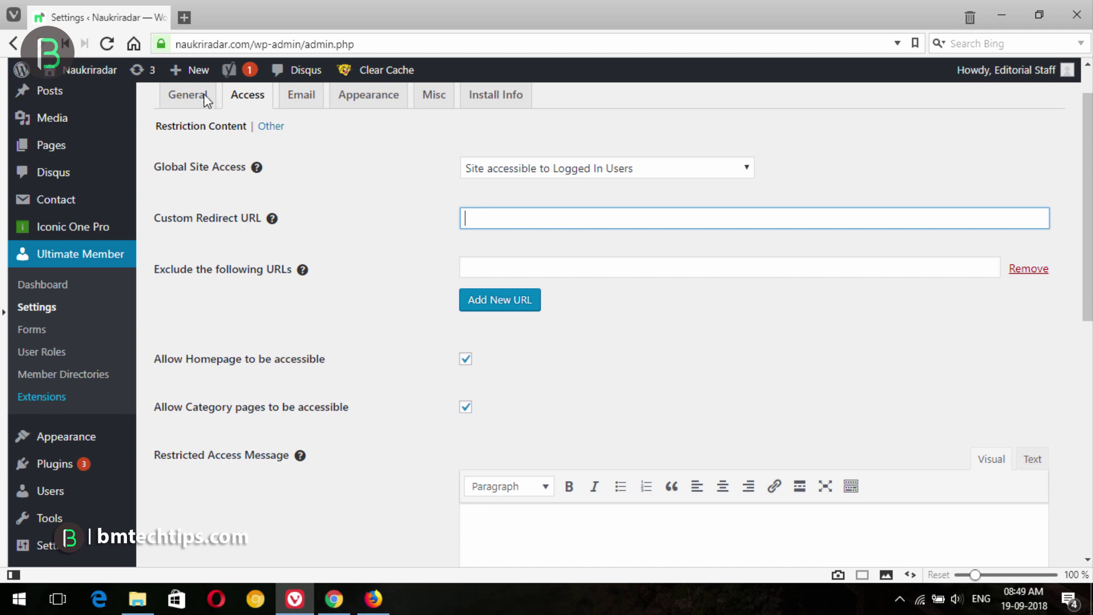
left_click(249, 44)
left_click(493, 211)
left_click_drag(250, 44, 71, 48)
key("ctrl+c")
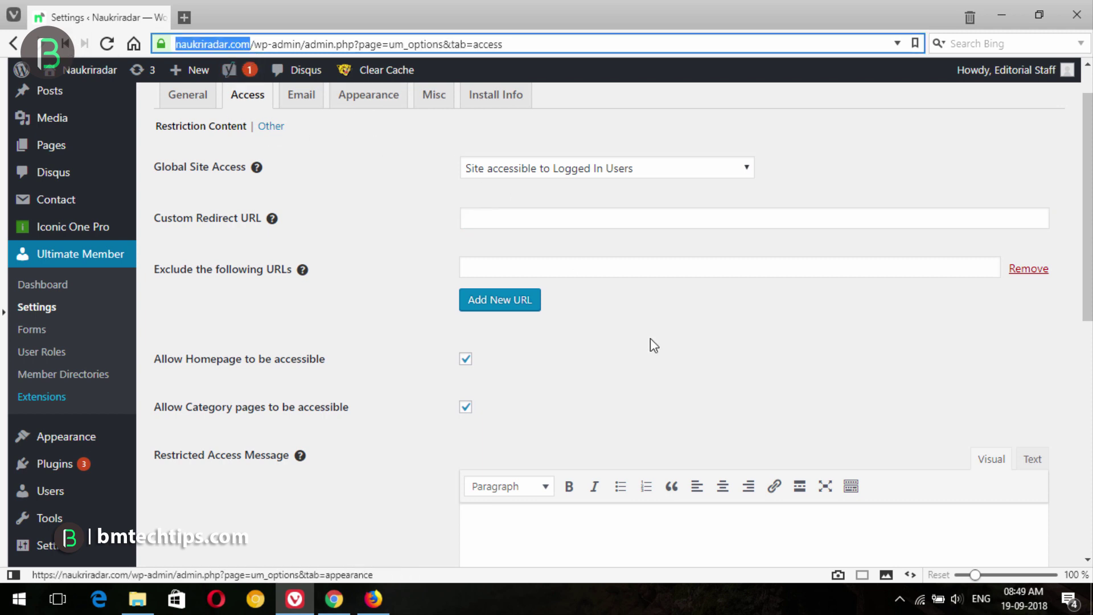
left_click(552, 219)
key("ctrl+v")
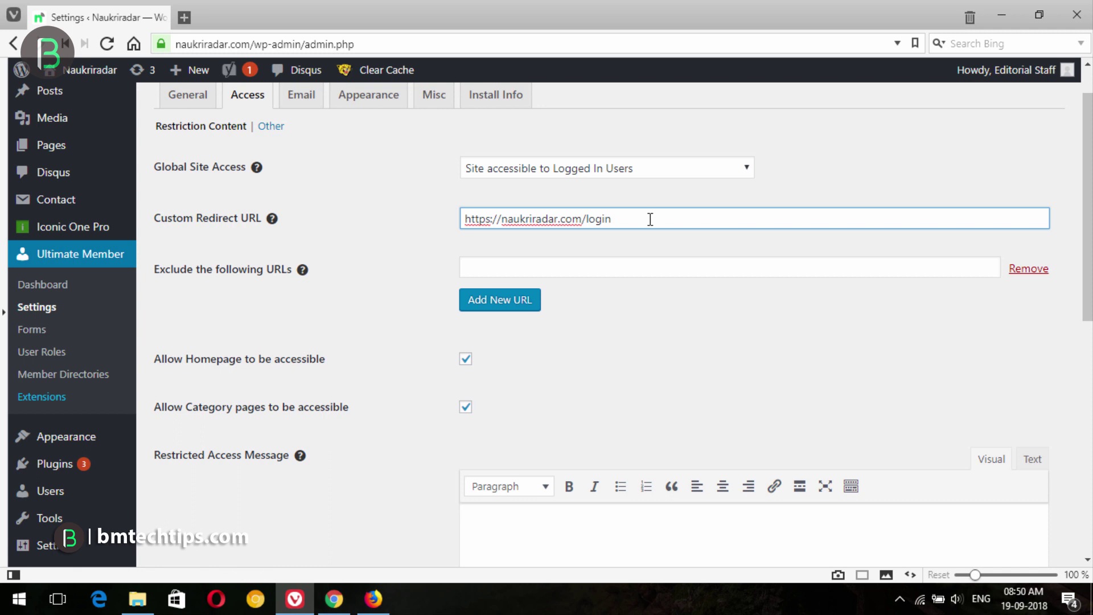
Disable both "Allow Homepage to be accessible" and "Allow Category pages to be accessible"
scroll(1040, 247, "down", 2)
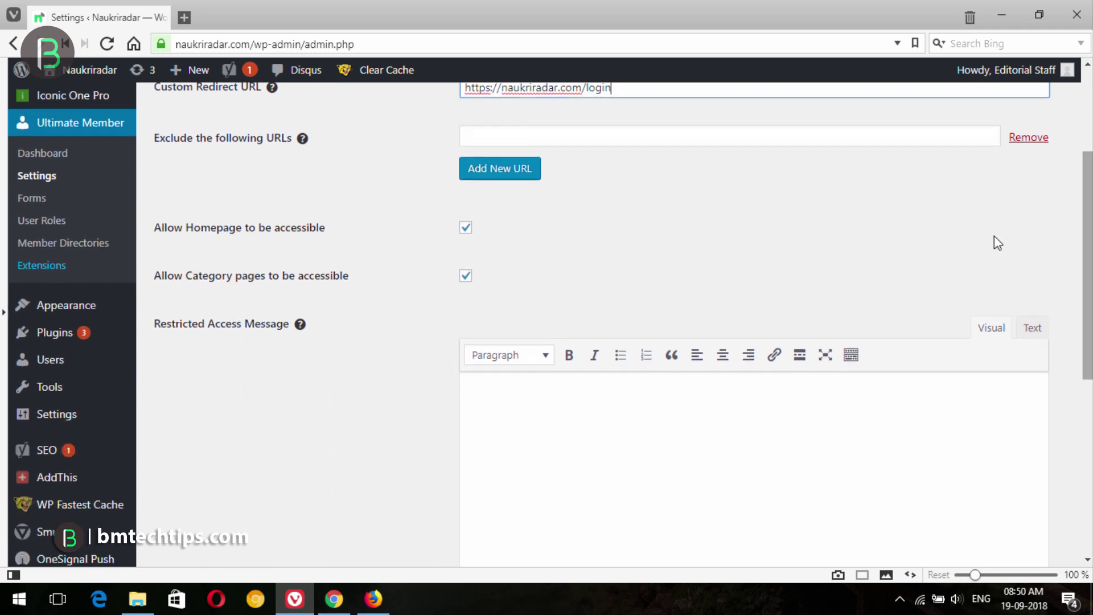
left_click(464, 229)
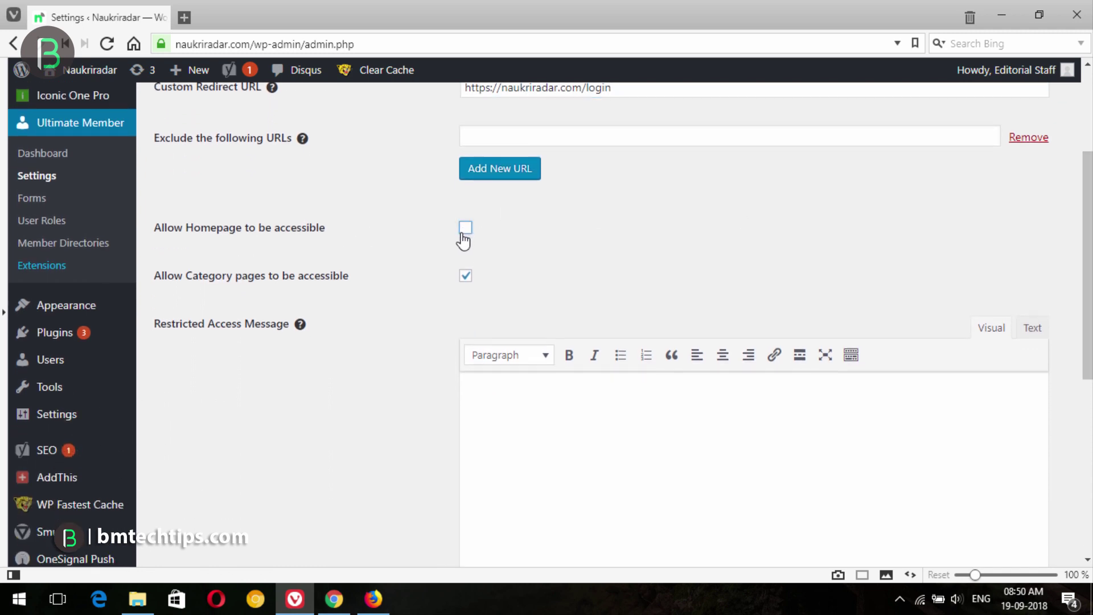
left_click(465, 277)
Enable restricted access for the category taxonomy and save the access settings
left_click_drag(1088, 327, 1088, 500)
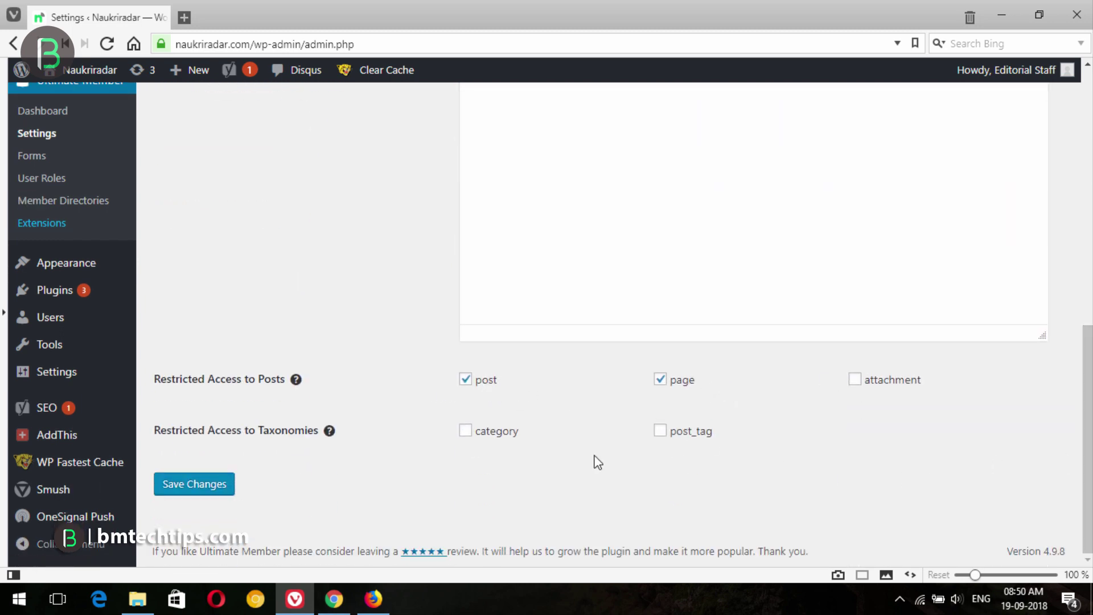
left_click(466, 436)
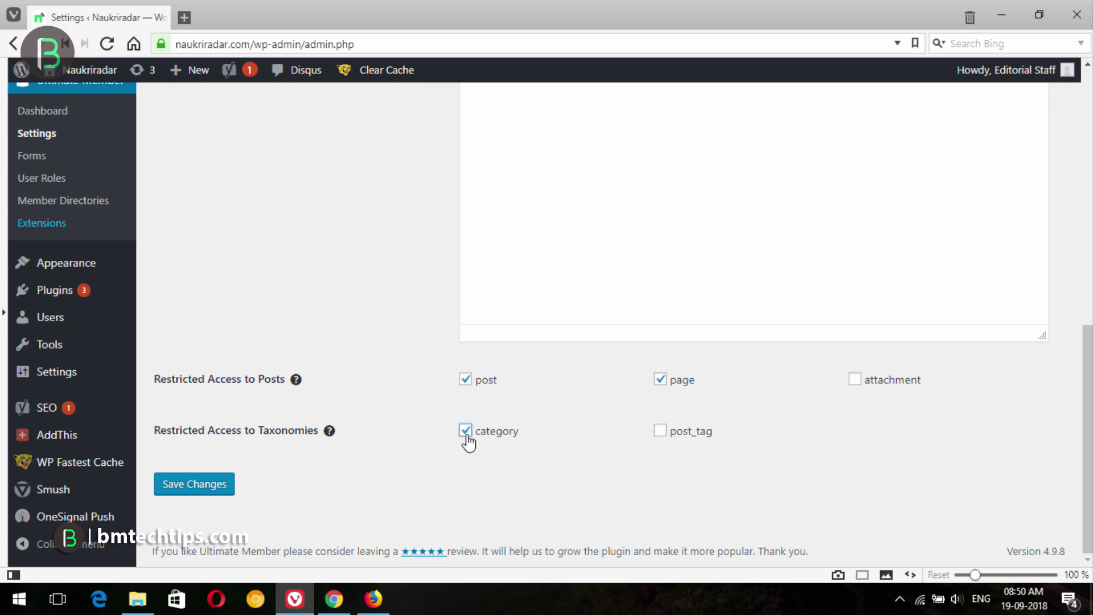
left_click(204, 485)
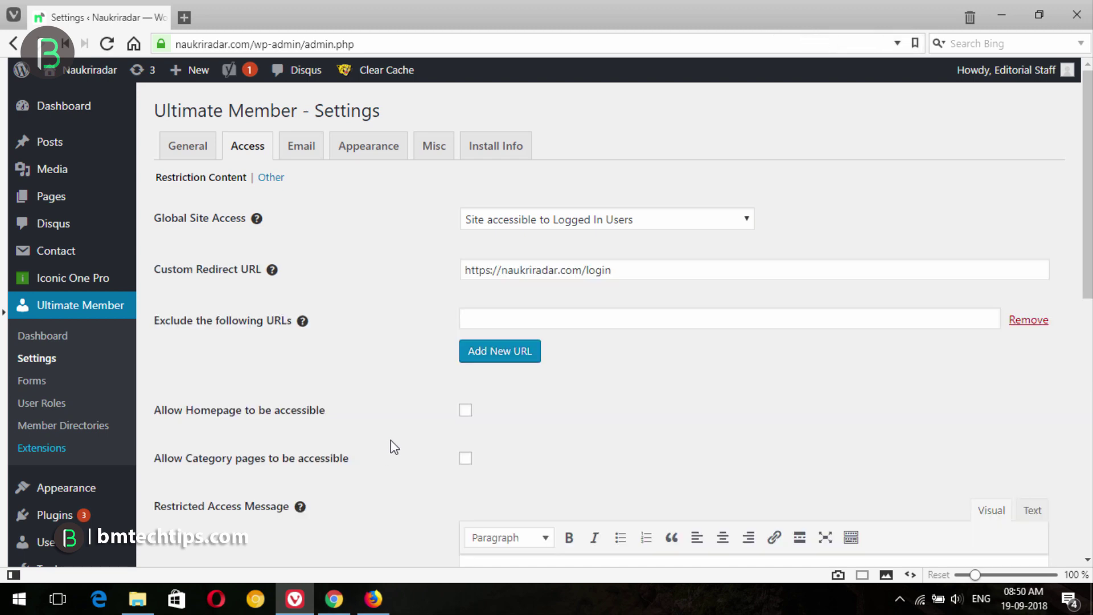
Switch to Chrome, load the site's home page at naukriradar.com, and examine the address and page it leads to
left_click(335, 598)
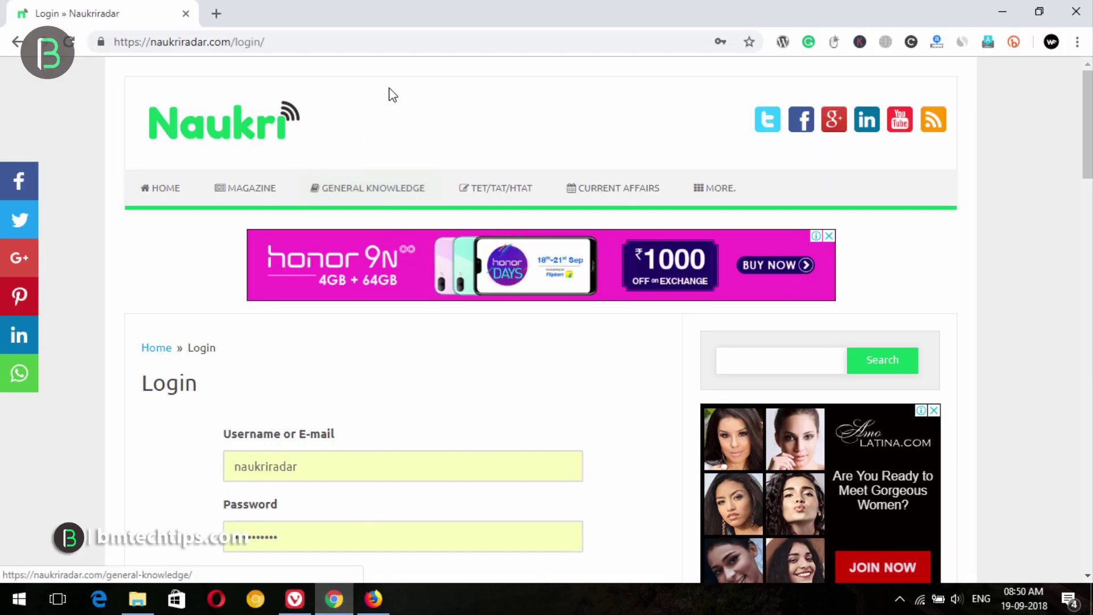
left_click_drag(289, 35, 232, 46)
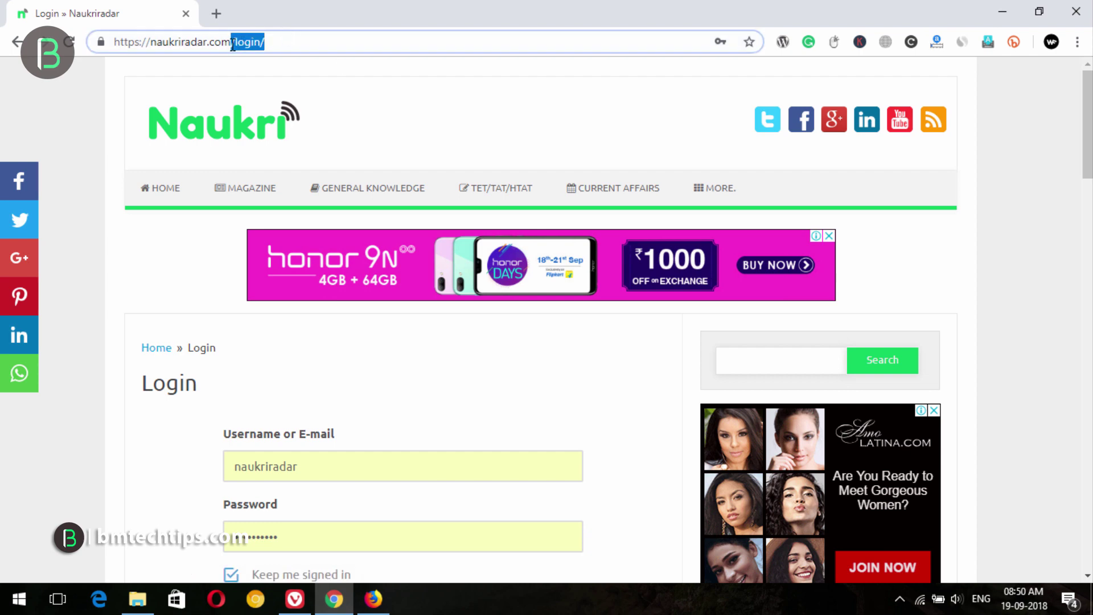
key("BackSpace")
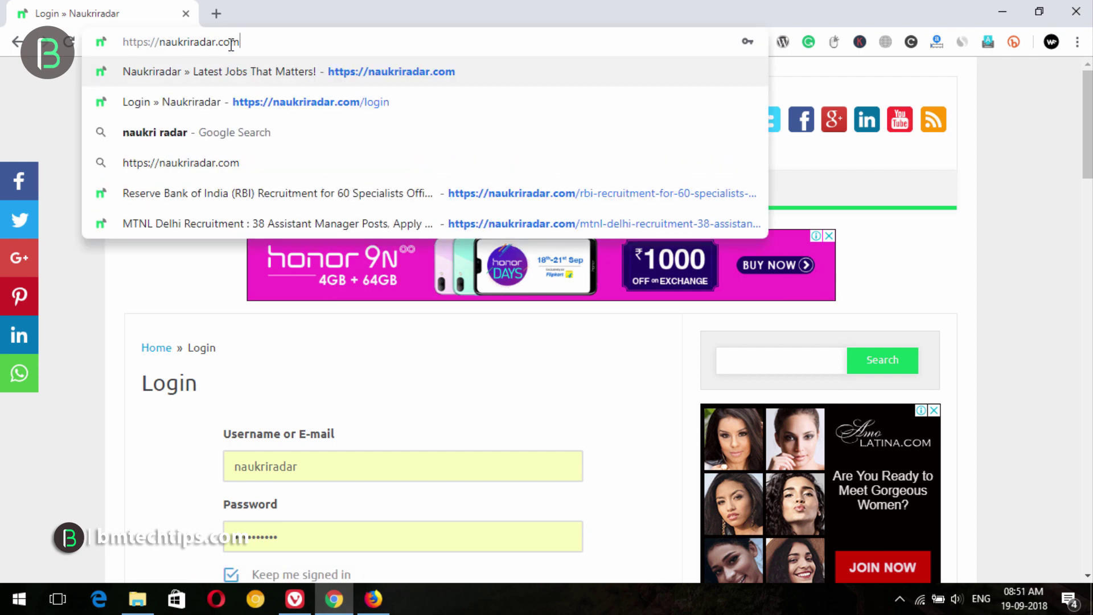
key("Return")
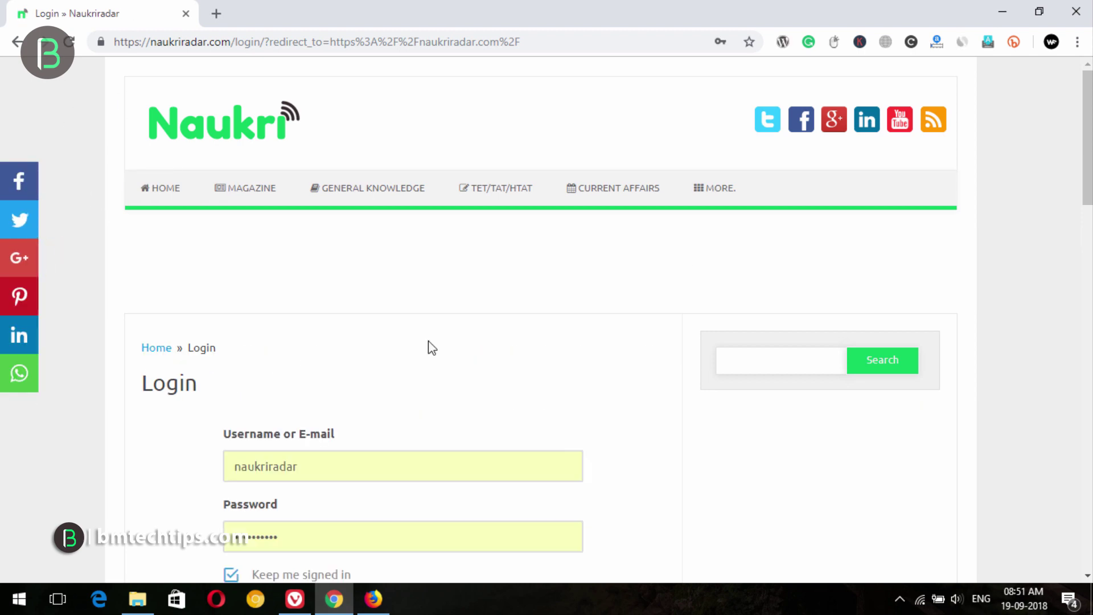
scroll(337, 473, "down", 4)
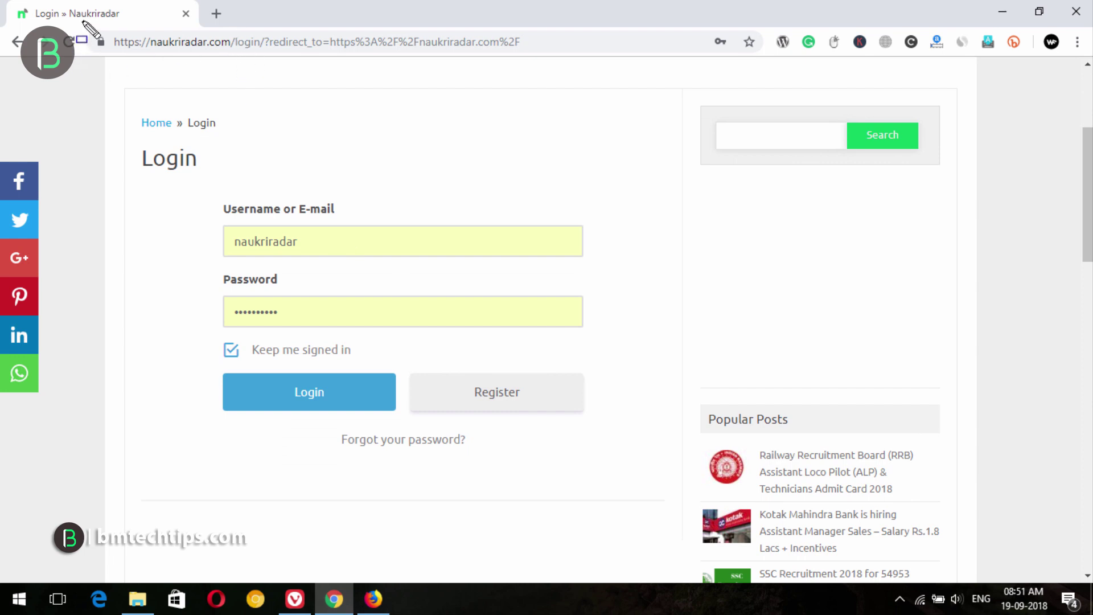
mouse_move(82, 16)
left_mouse_down()
mouse_move(142, 36)
mouse_move(410, 44)
mouse_move(561, 67)
left_mouse_up()
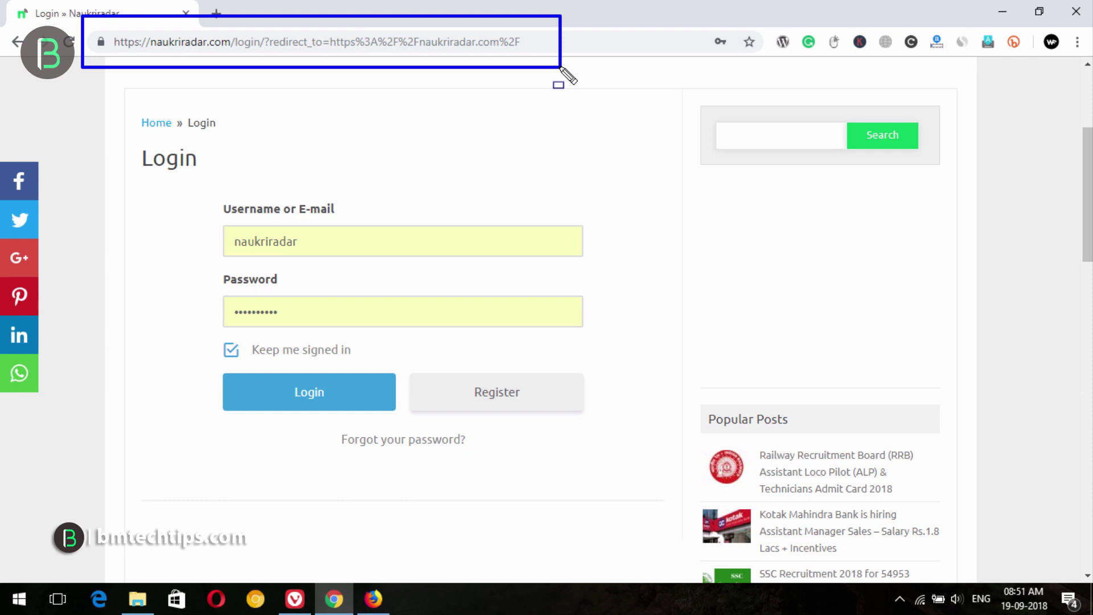
key("Escape")
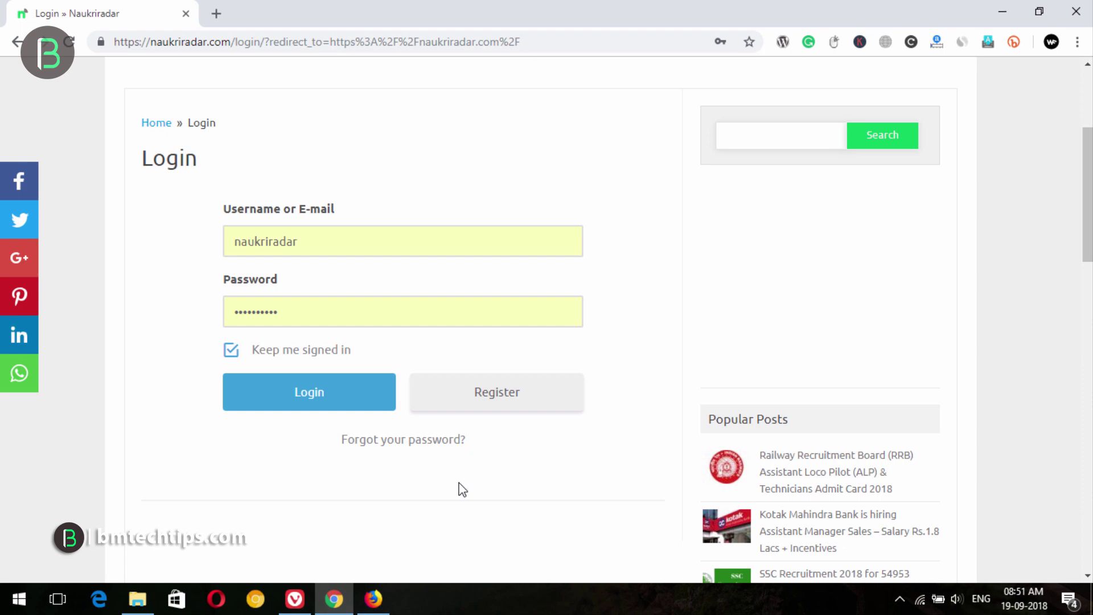
Open the Register page from the login form and look over its registration fields
left_click(483, 405)
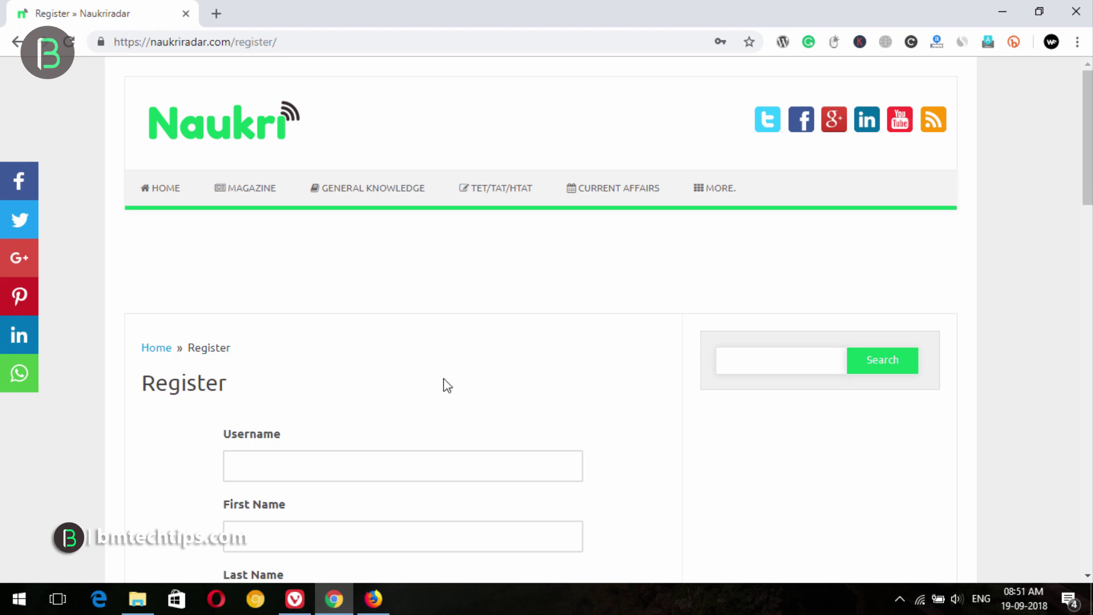
scroll(444, 383, "down", 4)
scroll(432, 444, "up", 4)
Test the access restriction by opening the site's About Us page and look over the page that loads
mouse_move(346, 209)
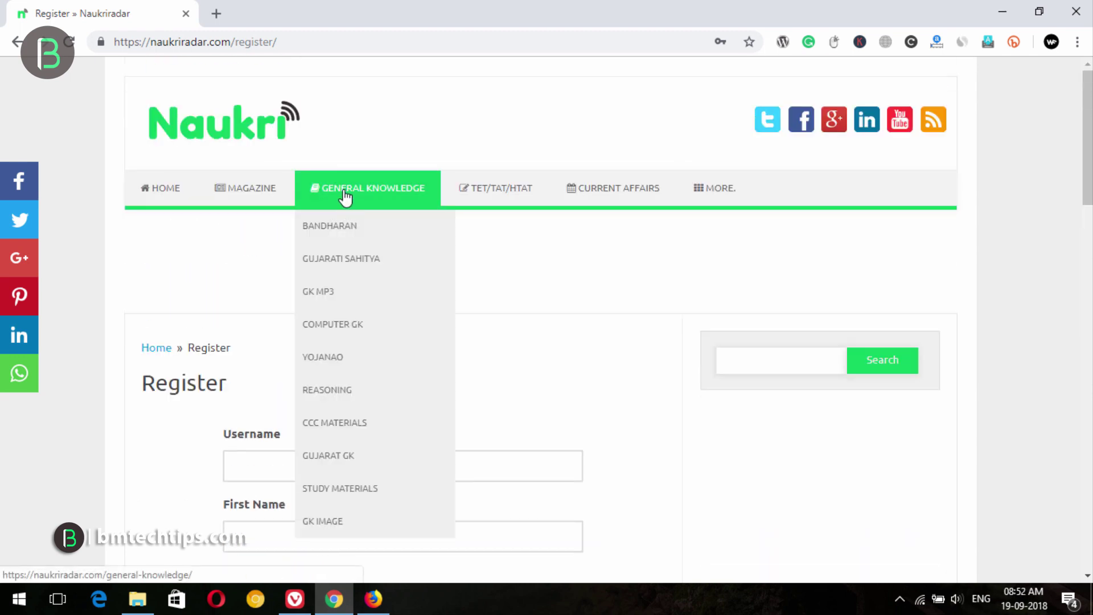
mouse_move(715, 193)
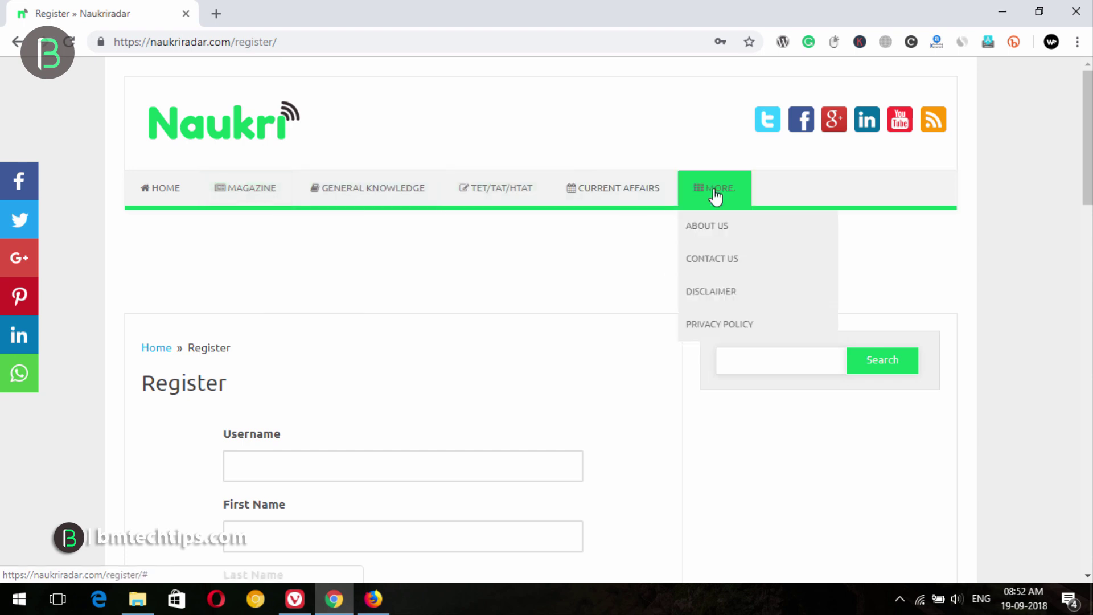
left_click(712, 234)
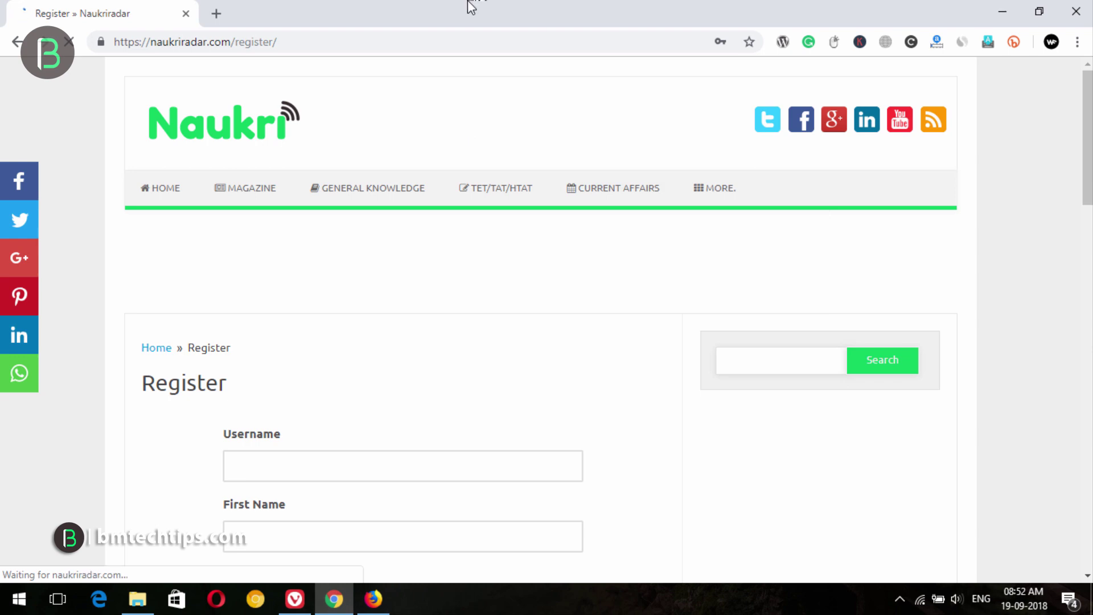
mouse_move(721, 202)
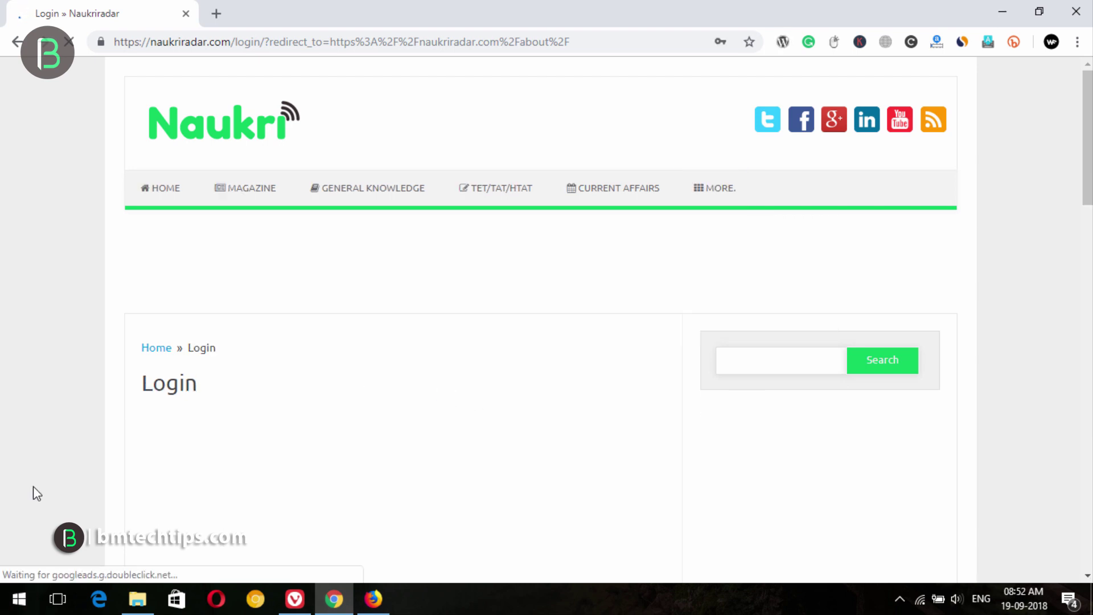
scroll(244, 355, "down", 3)
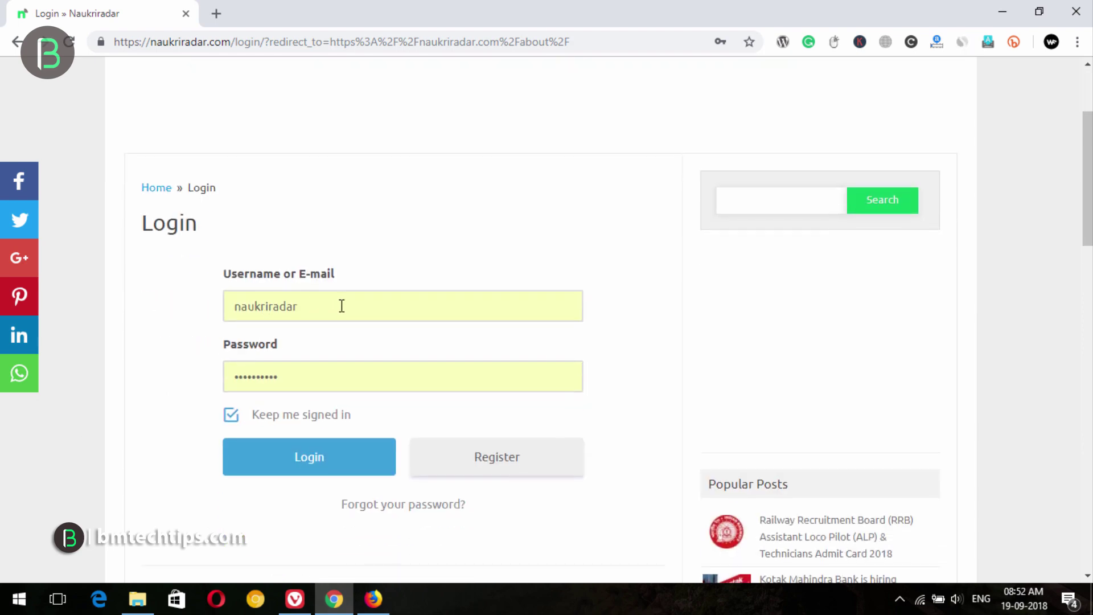
scroll(341, 307, "down", 4)
Switch to the WordPress dashboard in Vivaldi, list all pages, and open the Login and Register pages for editing in separate tabs
left_click(294, 599)
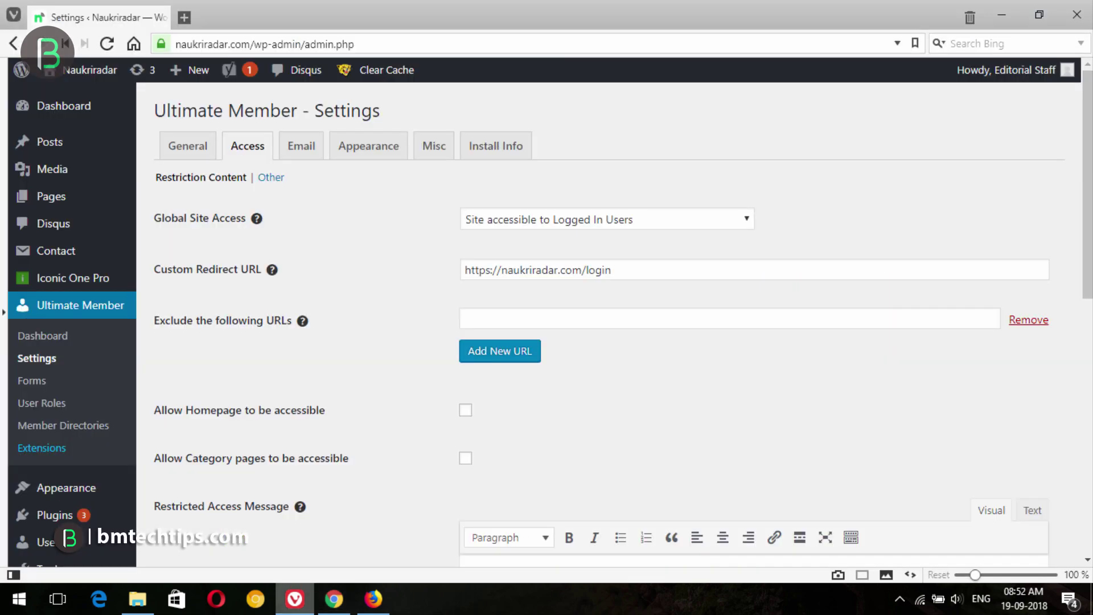
mouse_move(46, 202)
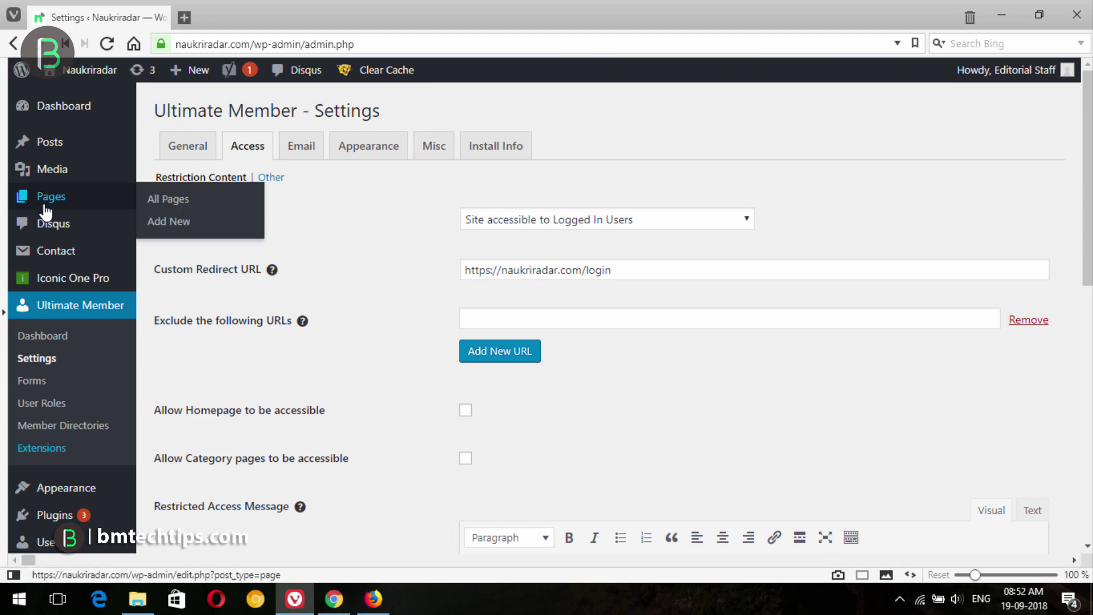
left_click(211, 200)
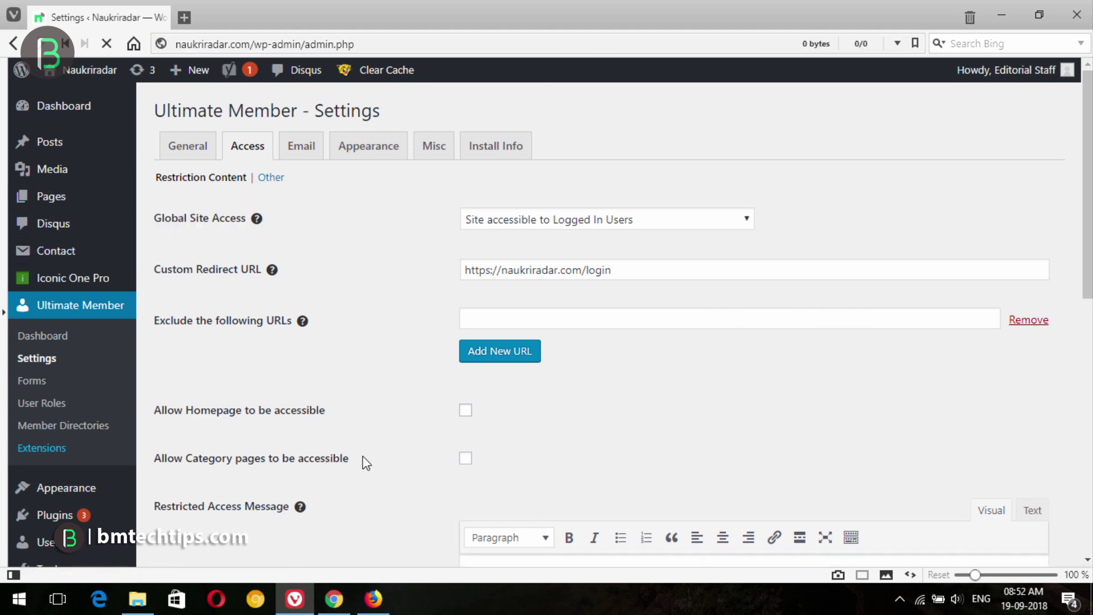
left_click(334, 599)
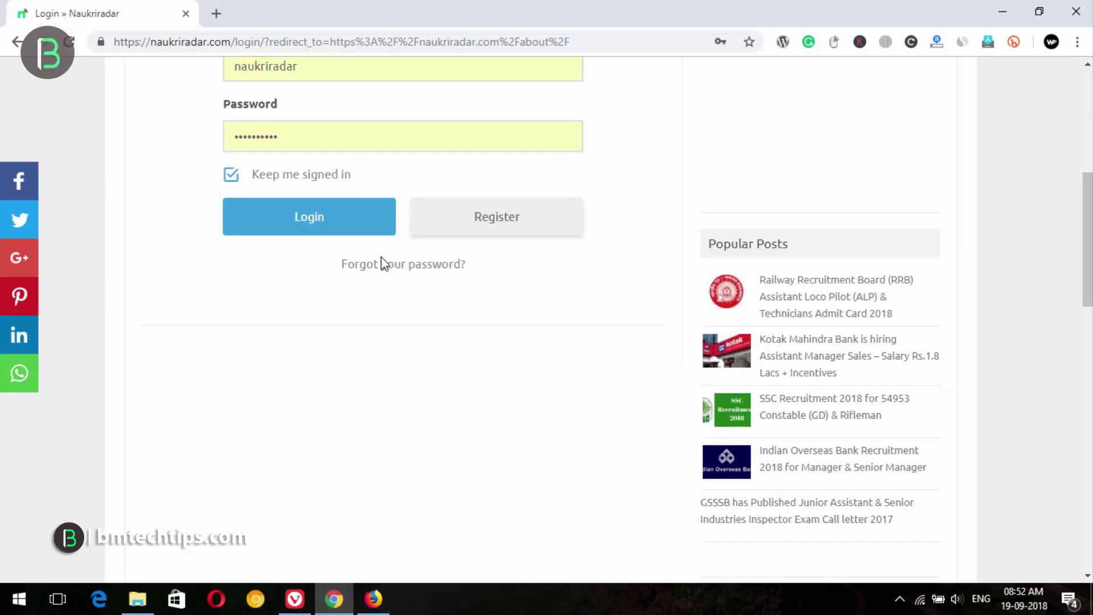
scroll(381, 261, "up", 3)
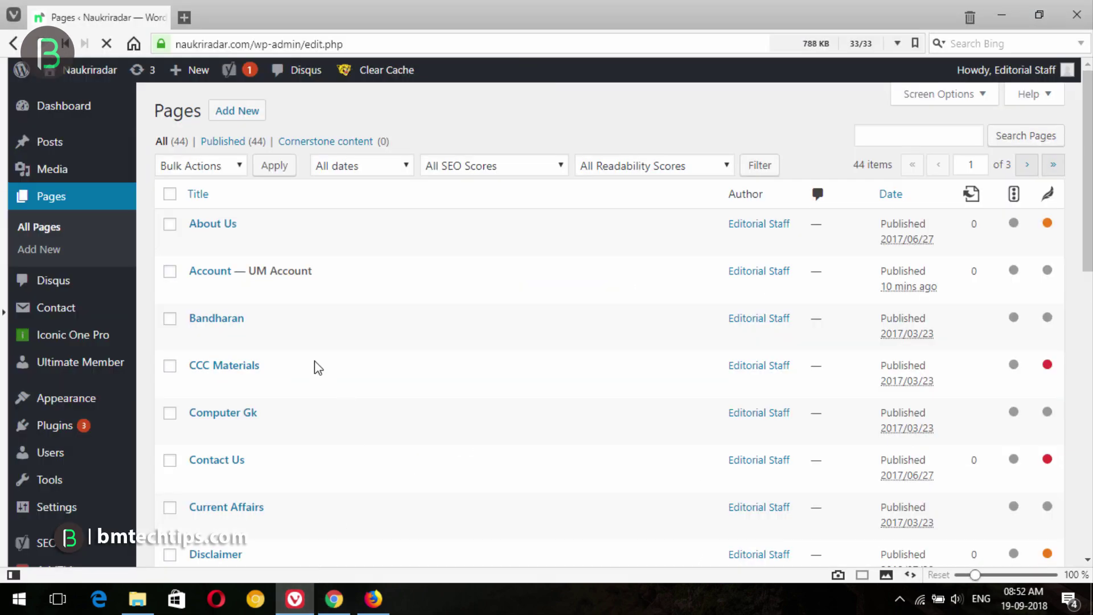
scroll(176, 483, "down", 10)
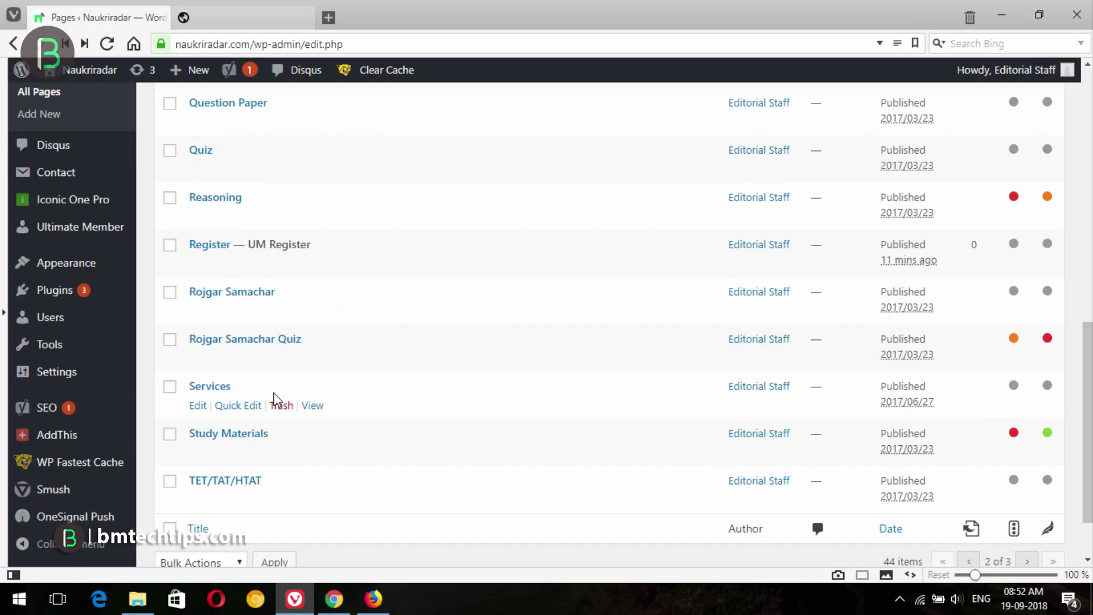
left_click(255, 18)
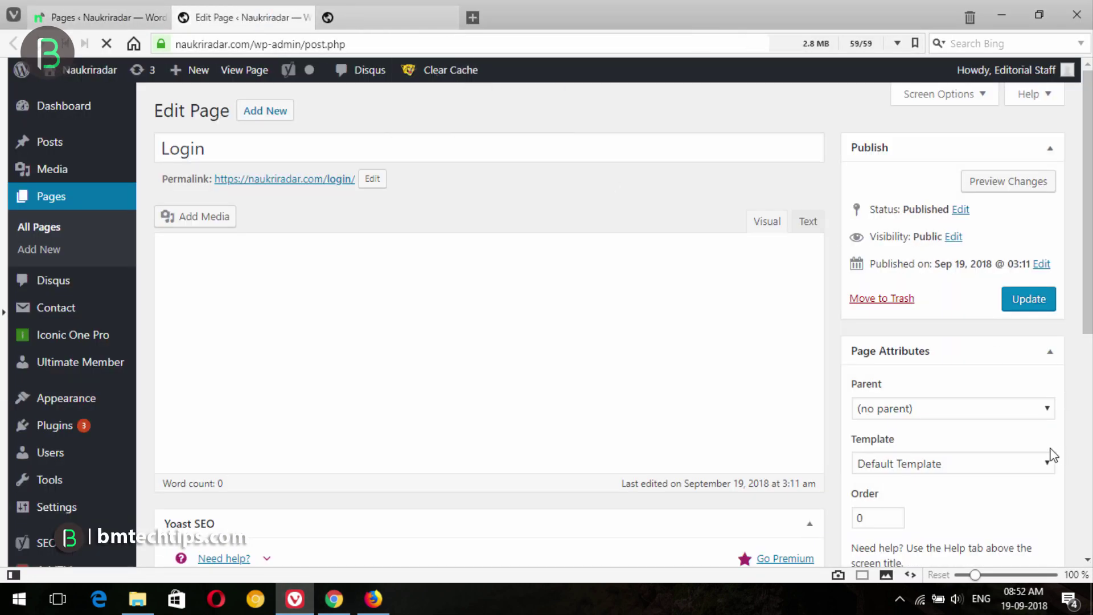
Set the Login page's template to "No Title Full Width" and update the page
scroll(1048, 454, "down", 3)
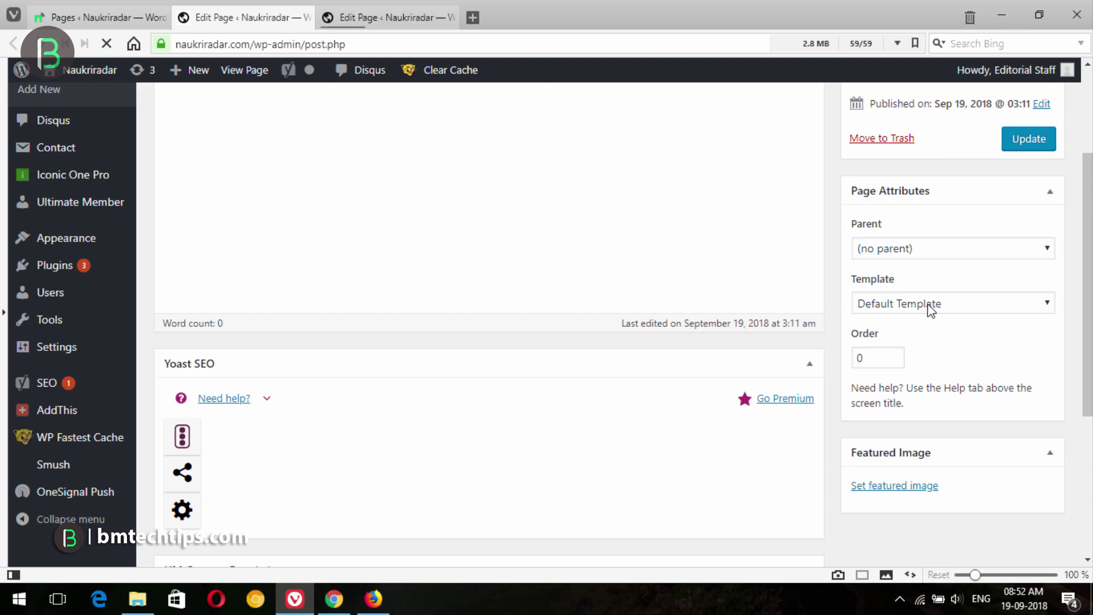
scroll(900, 390, "down", 6)
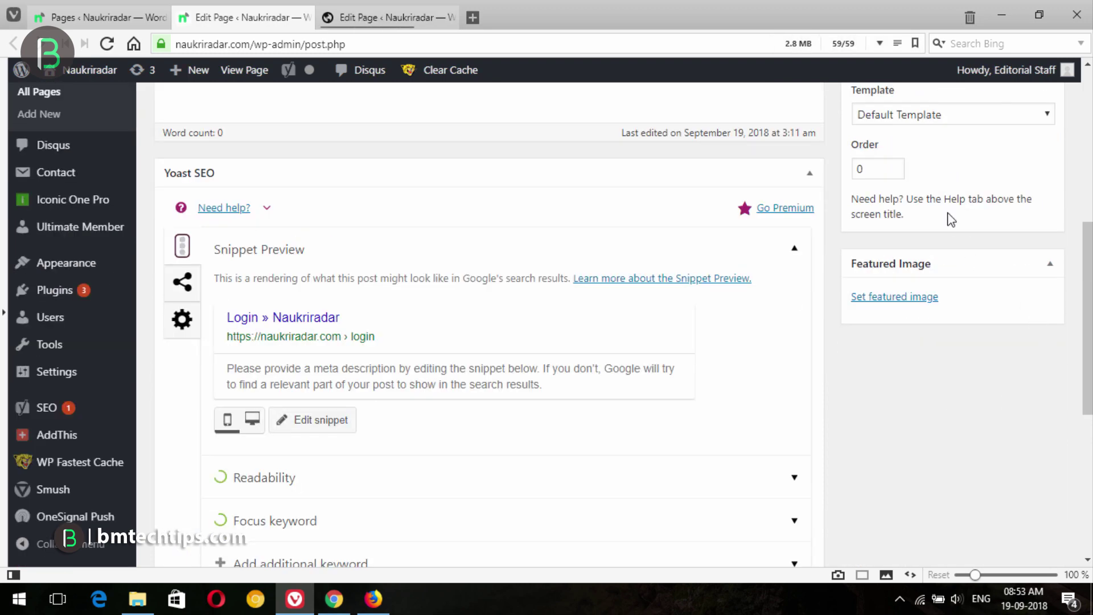
scroll(954, 237, "up", 3)
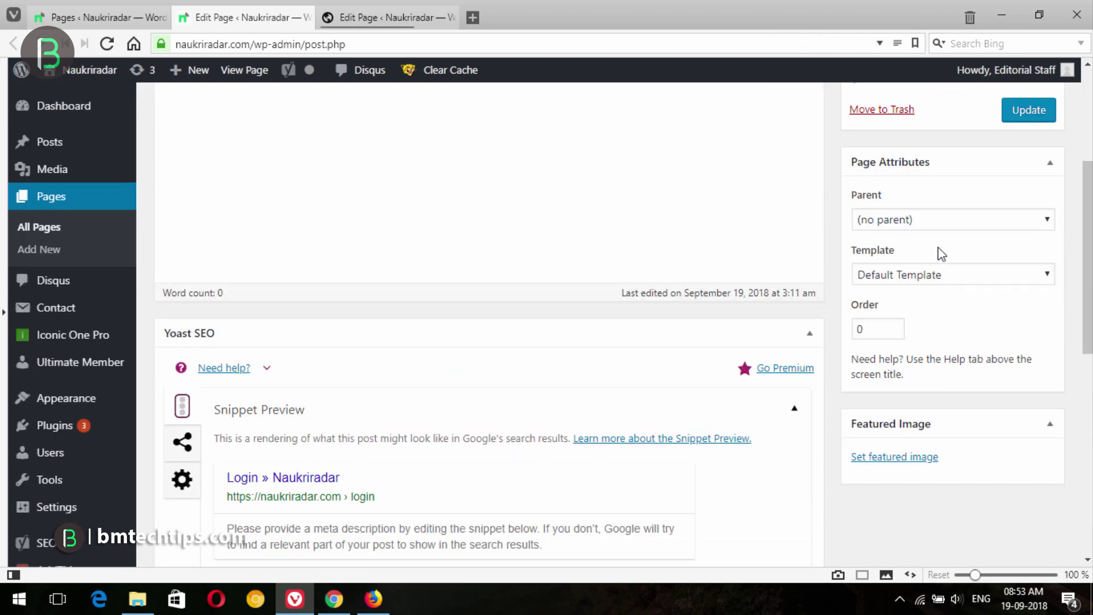
left_click(925, 275)
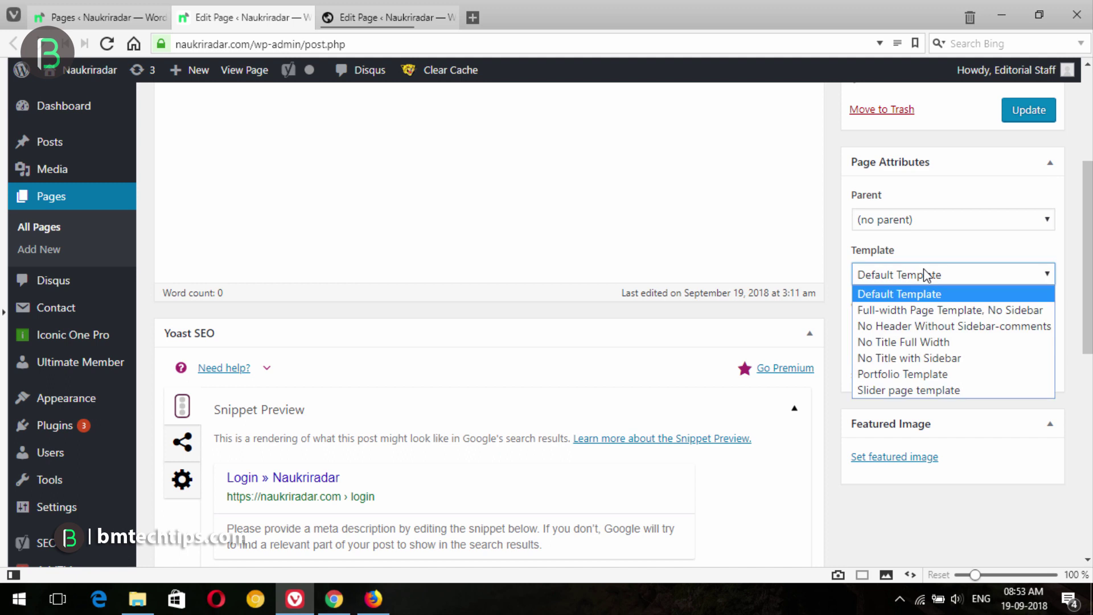
left_click(911, 342)
left_click(1012, 114)
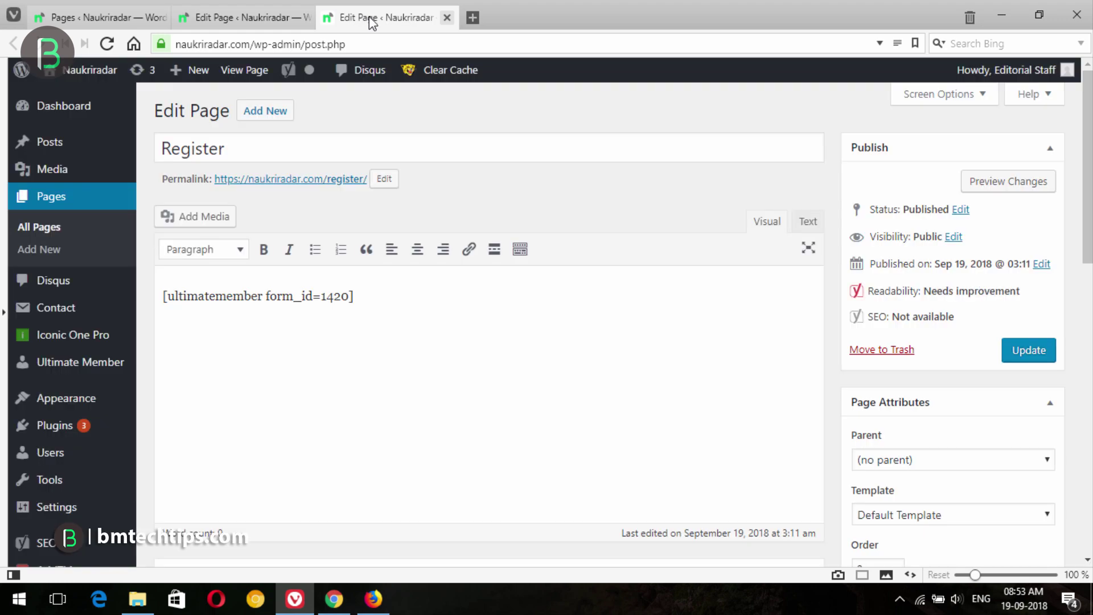
Set the Register page's template to "No Title Full Width" and update the page
scroll(920, 316, "down", 5)
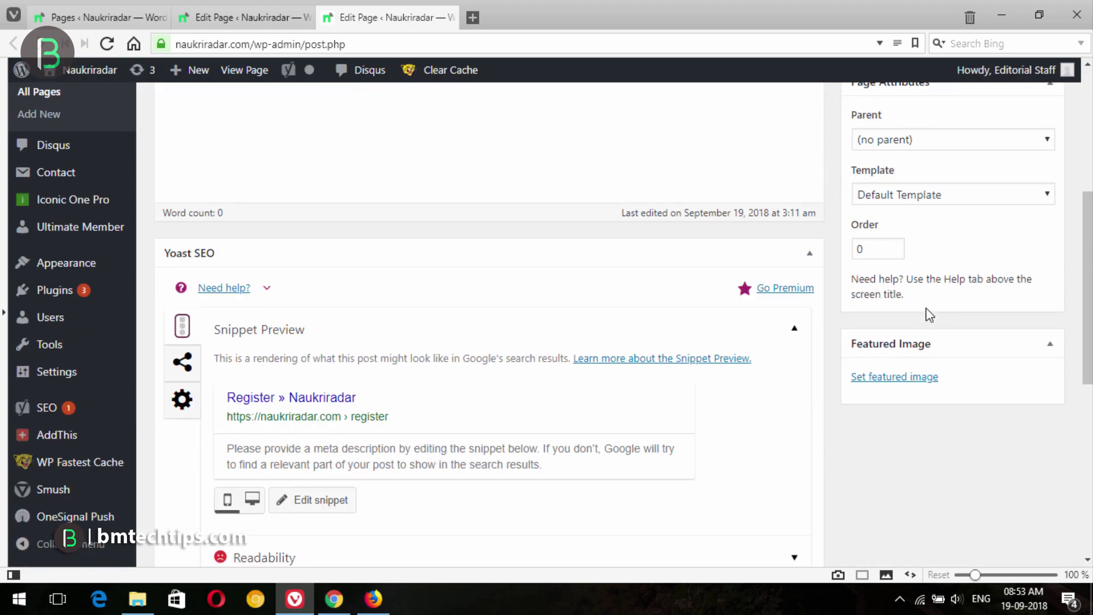
left_click(920, 195)
left_click(930, 262)
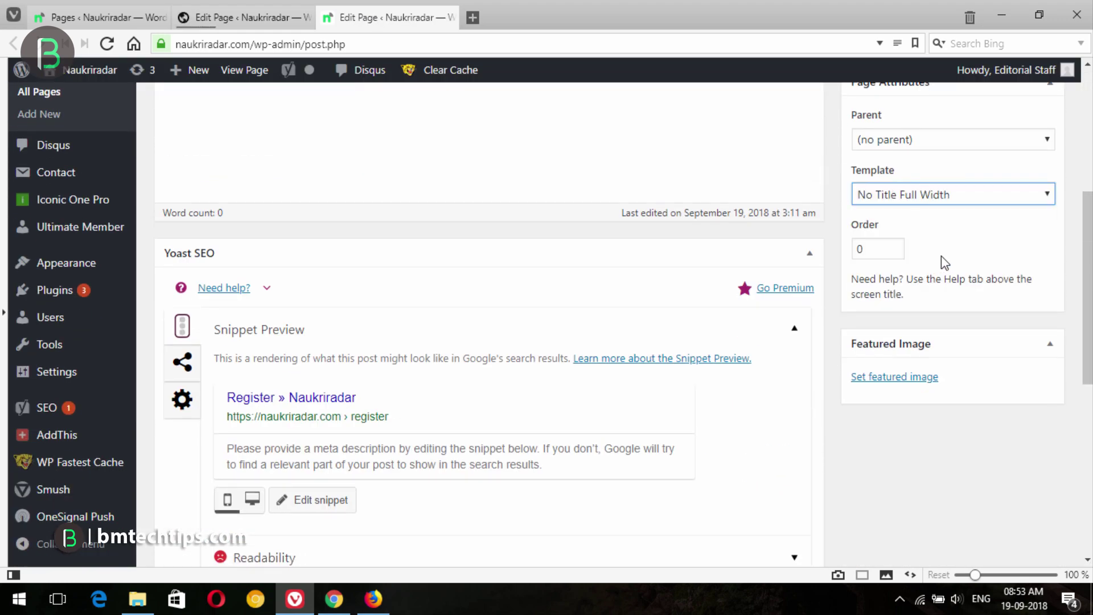
scroll(941, 255, "up", 5)
left_click(1023, 355)
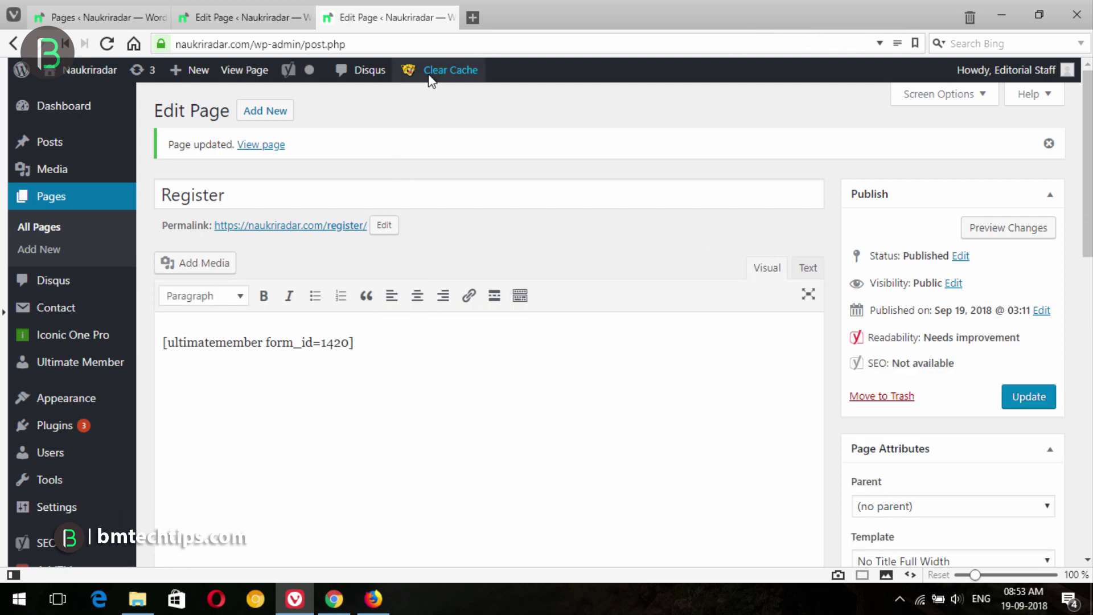
Delete the site's cache, including the minified CSS/JS
mouse_move(433, 71)
left_click(433, 103)
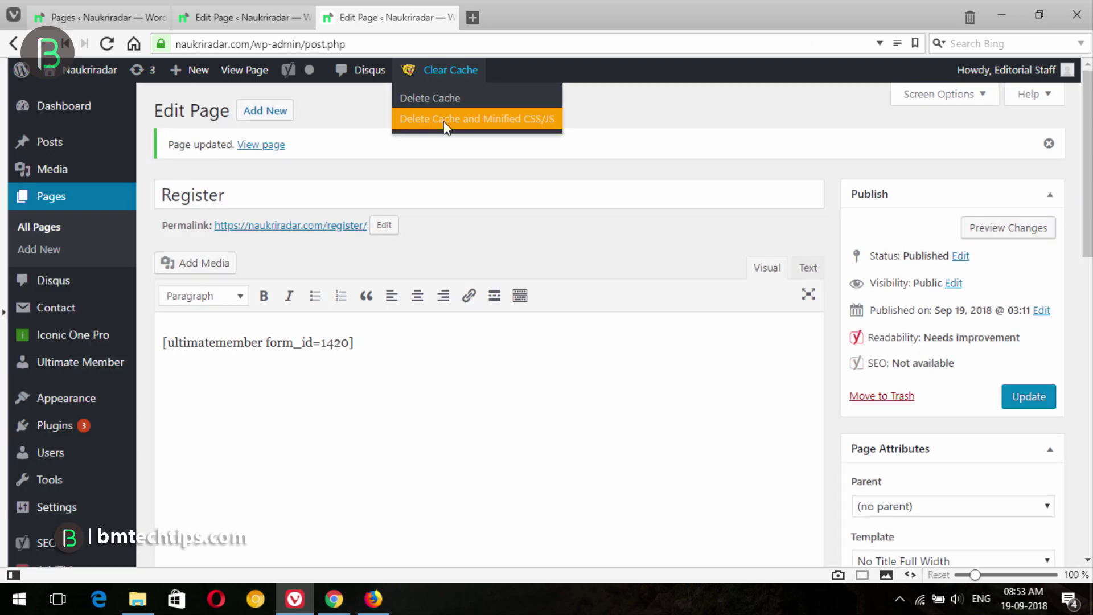
left_click(445, 122)
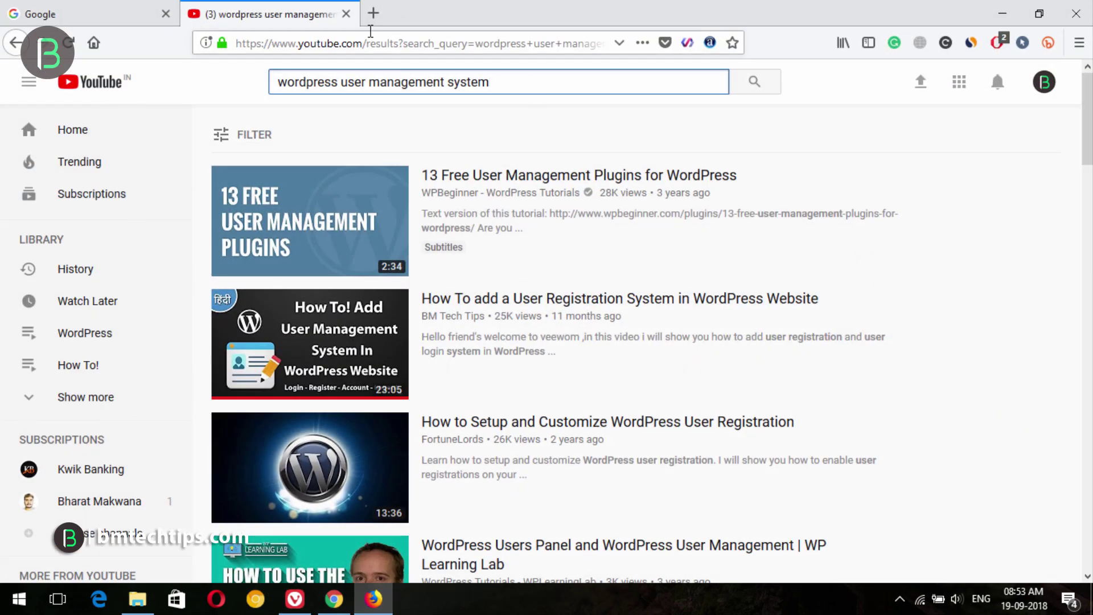
Switch to Firefox, replace the YouTube tab with a new one, open naukriradar.com, and look over the login page's layout
left_click(373, 13)
left_click(348, 14)
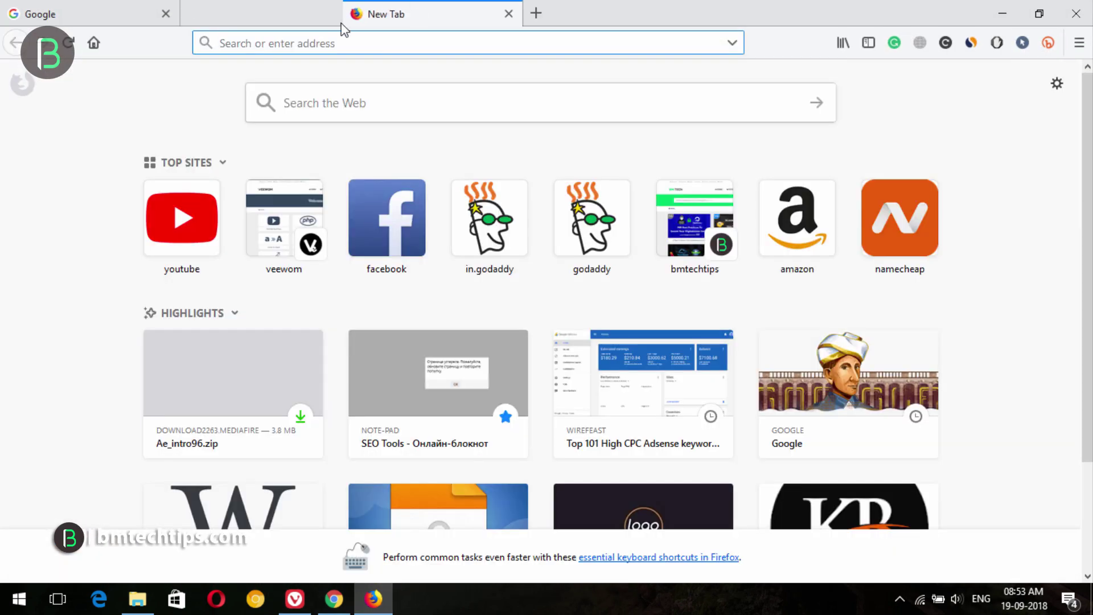
type("n")
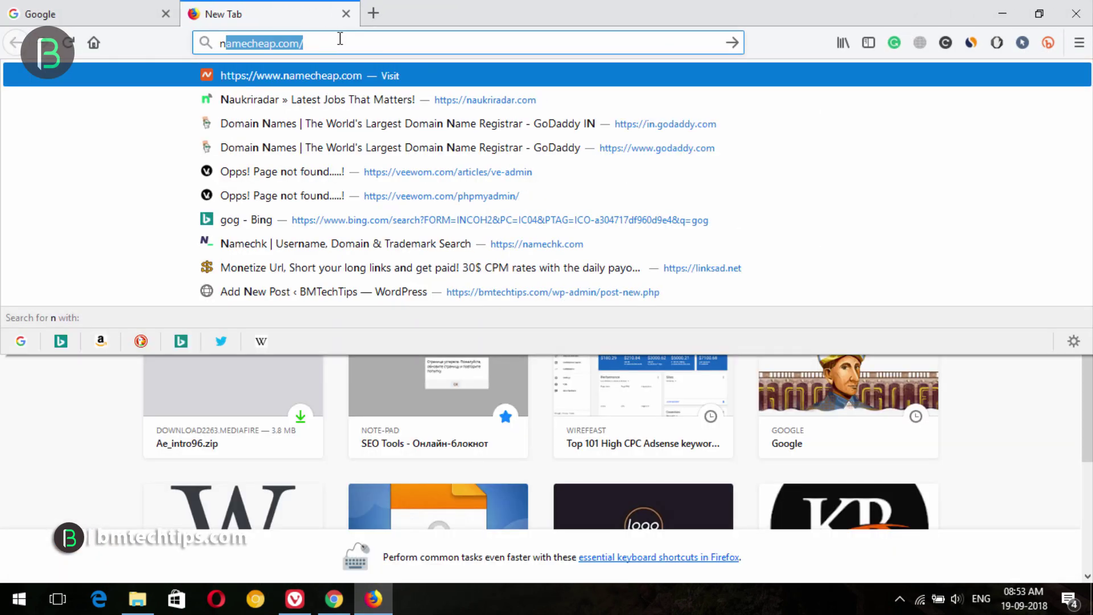
type("au")
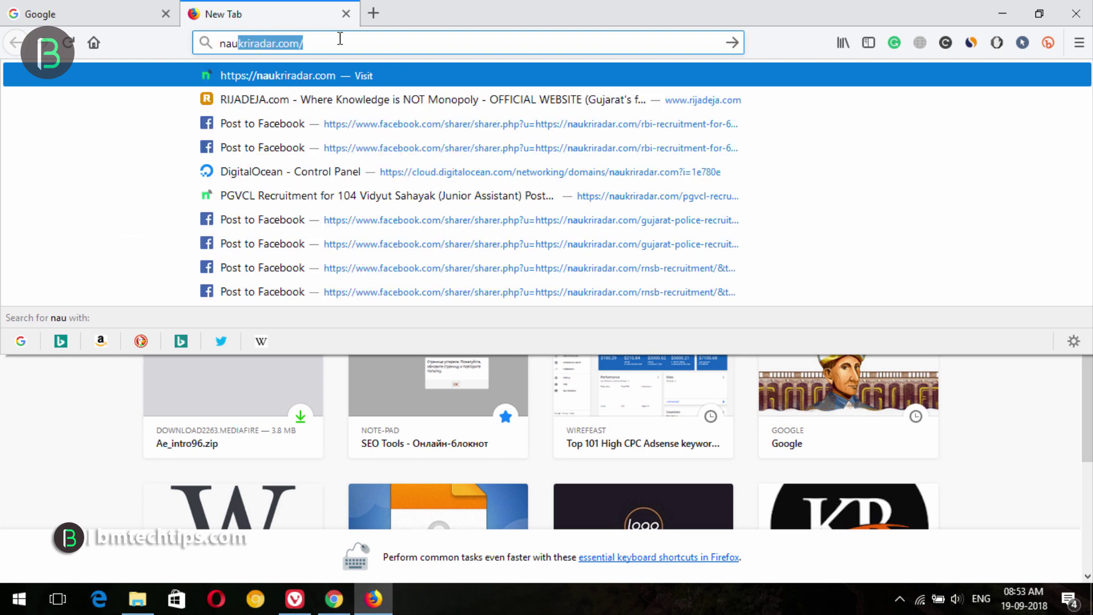
key("Return")
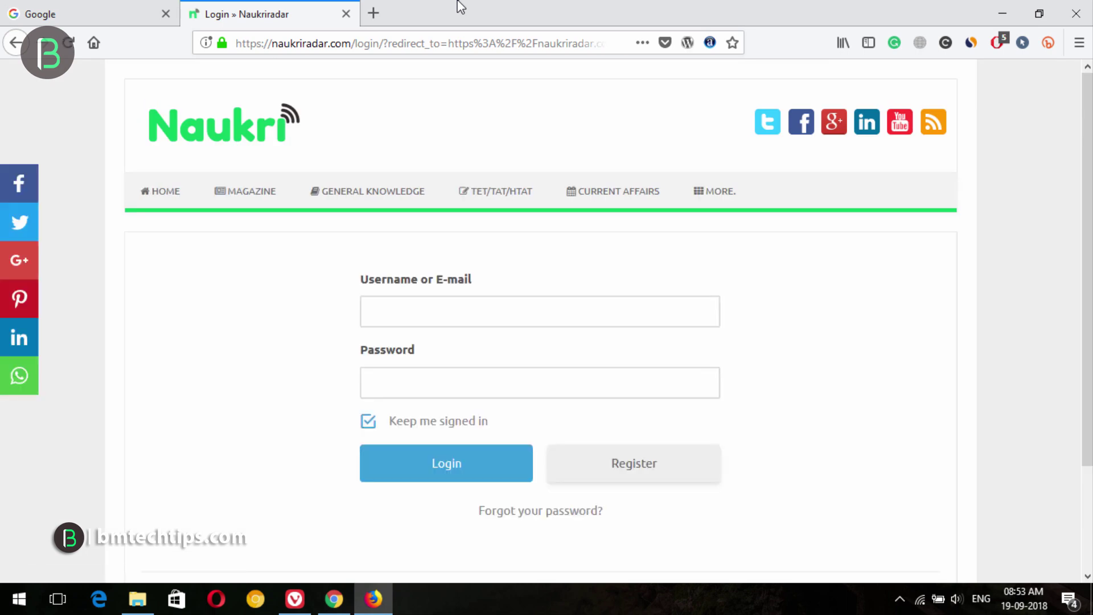
left_click(571, 318)
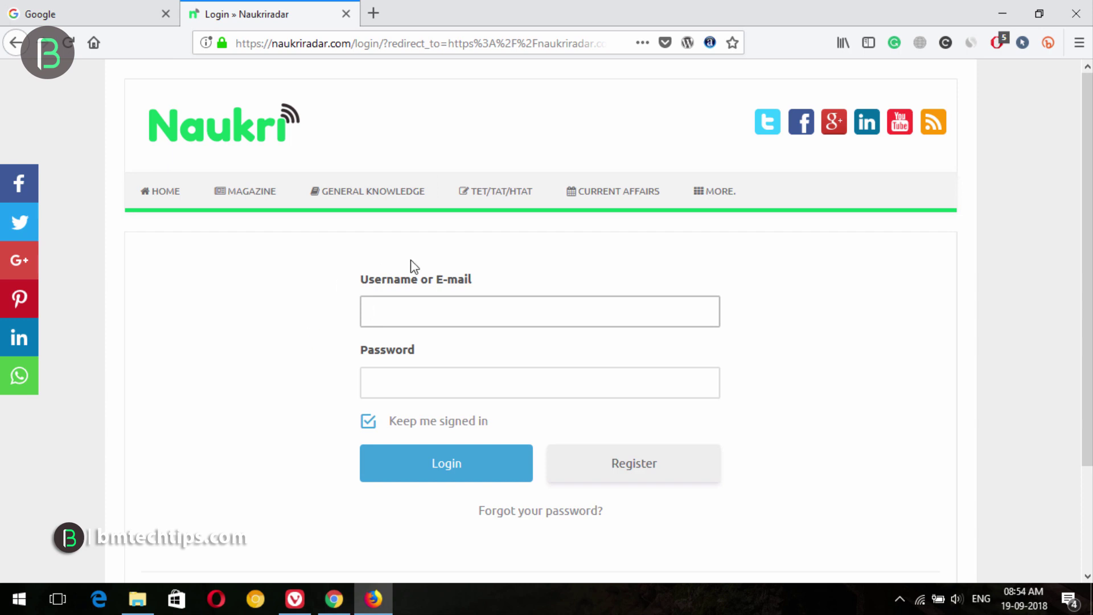
scroll(349, 446, "down", 3)
scroll(351, 446, "up", 3)
scroll(290, 405, "down", 3)
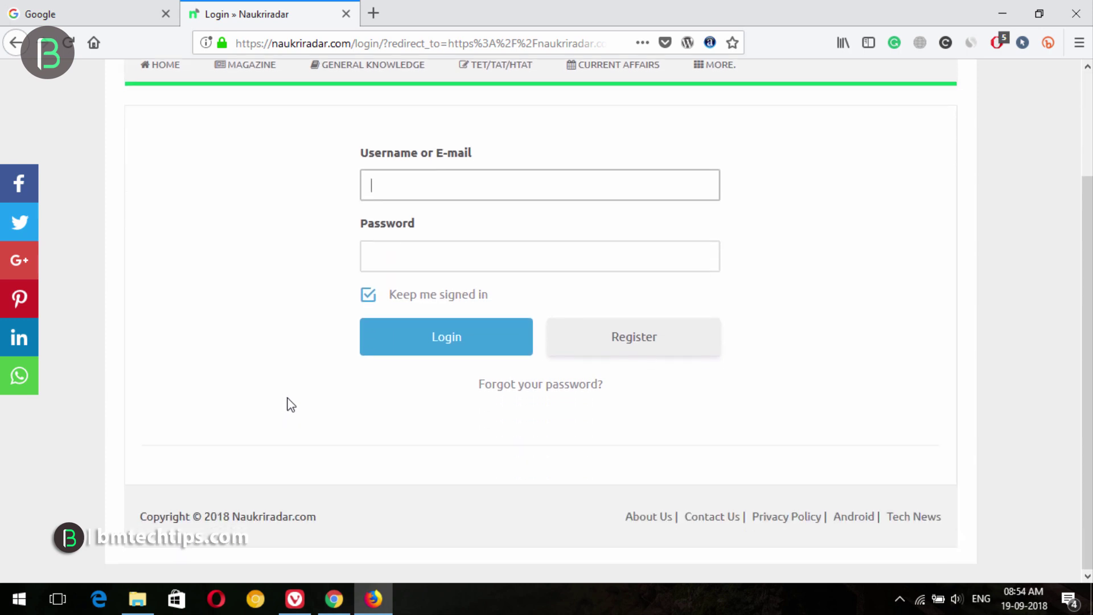
scroll(290, 405, "up", 3)
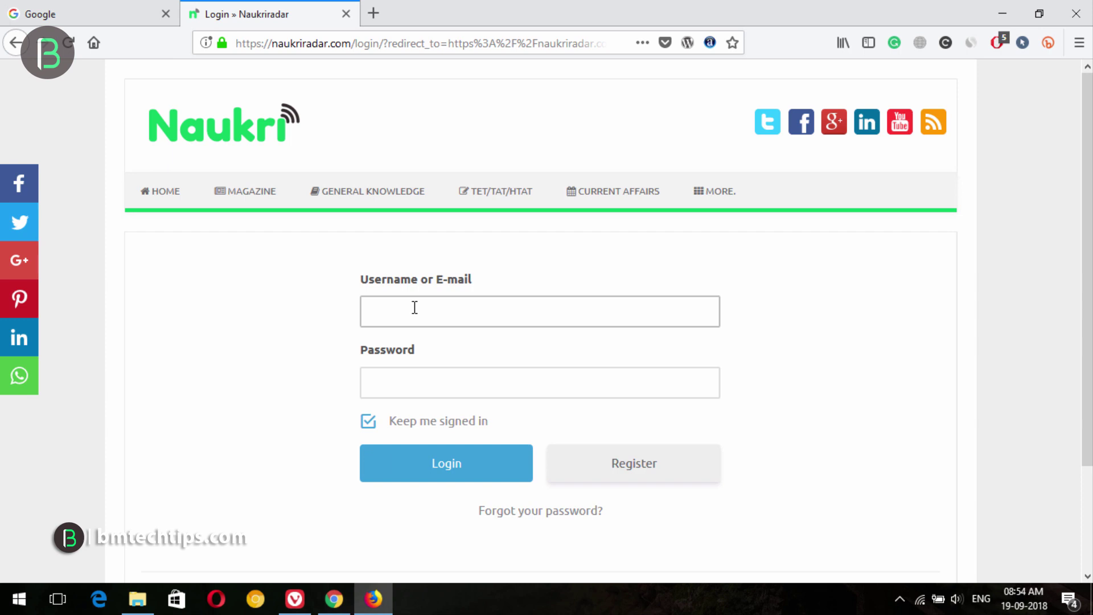
Log in to the site with the account's username and password, and decline saving the login in Firefox
type("na")
key("ctrl+a")
type("naukriradar")
left_click(383, 390)
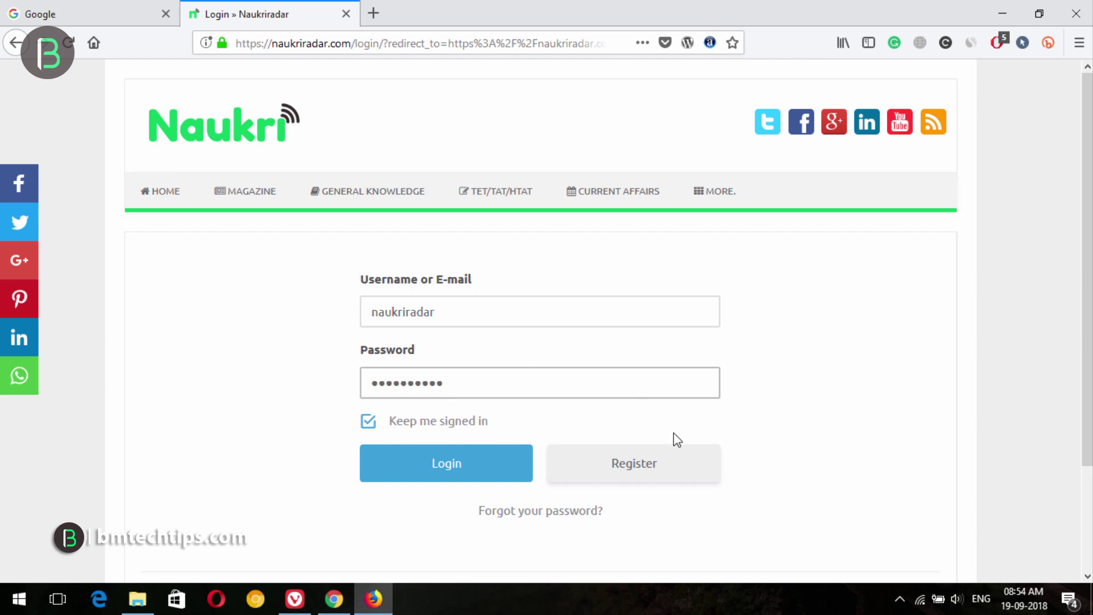
left_click(493, 472)
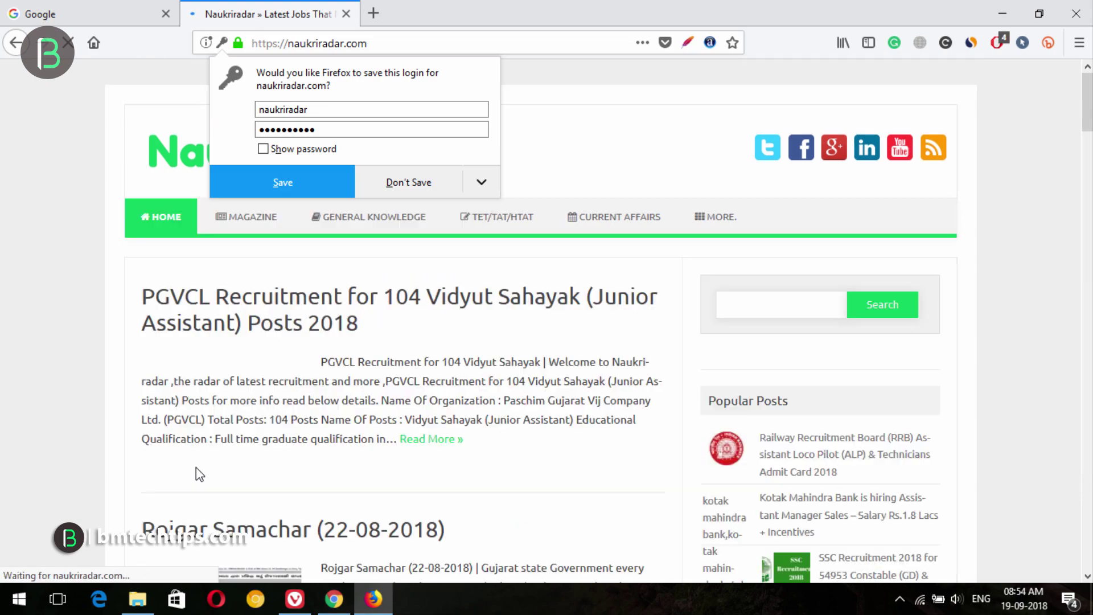
scroll(408, 377, "down", 20)
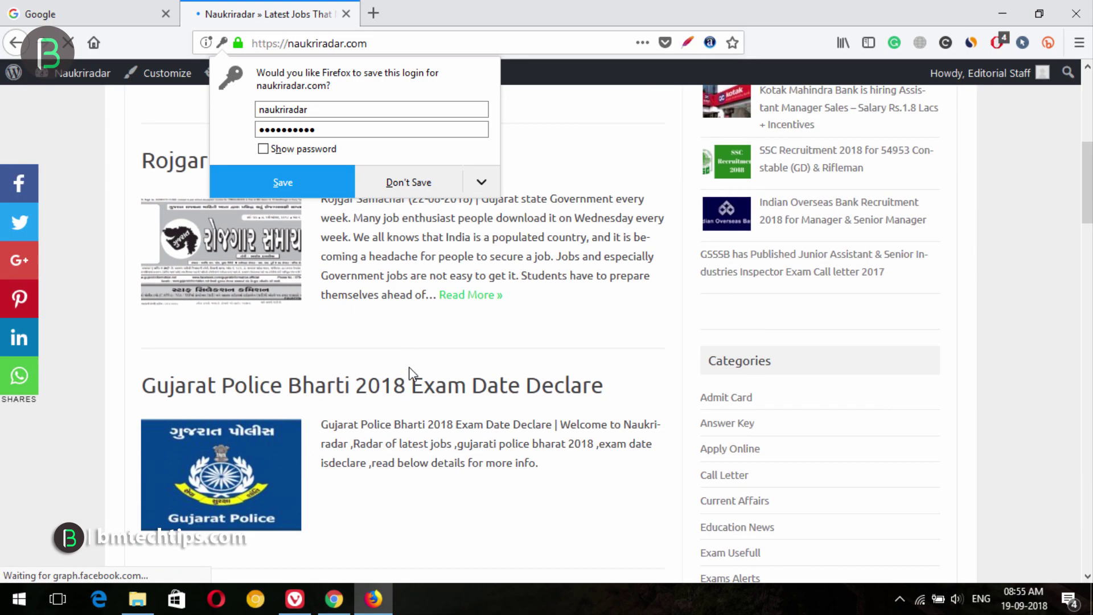
left_click(442, 192)
Open the Sashastra Seema Bal (SSB) Recruitment post to check access while logged in, and switch back to the WordPress dashboard in Vivaldi
scroll(383, 403, "down", 3)
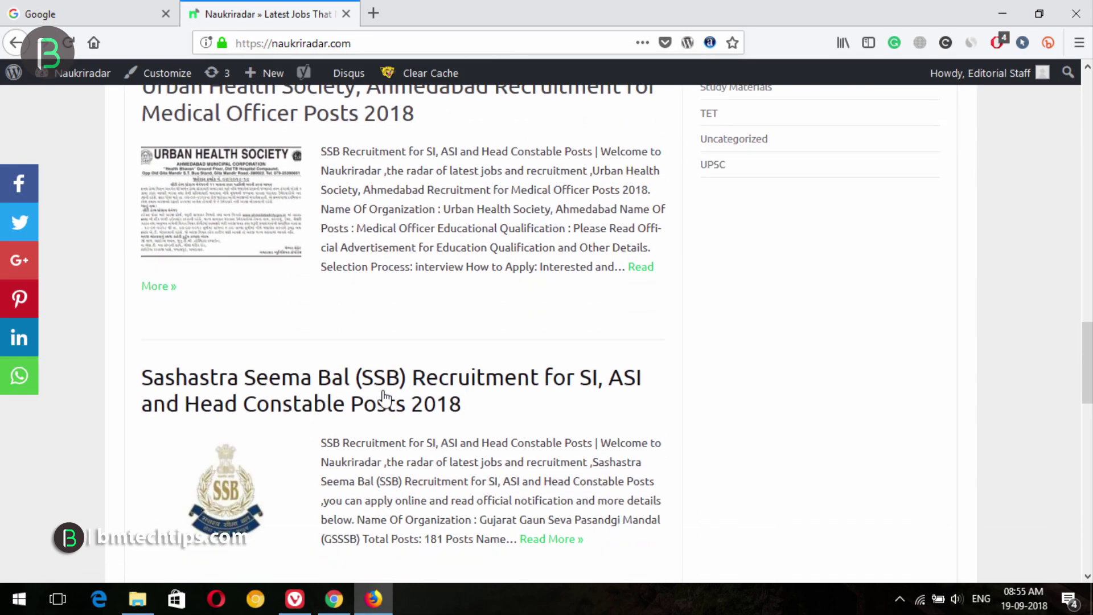
left_click(317, 391)
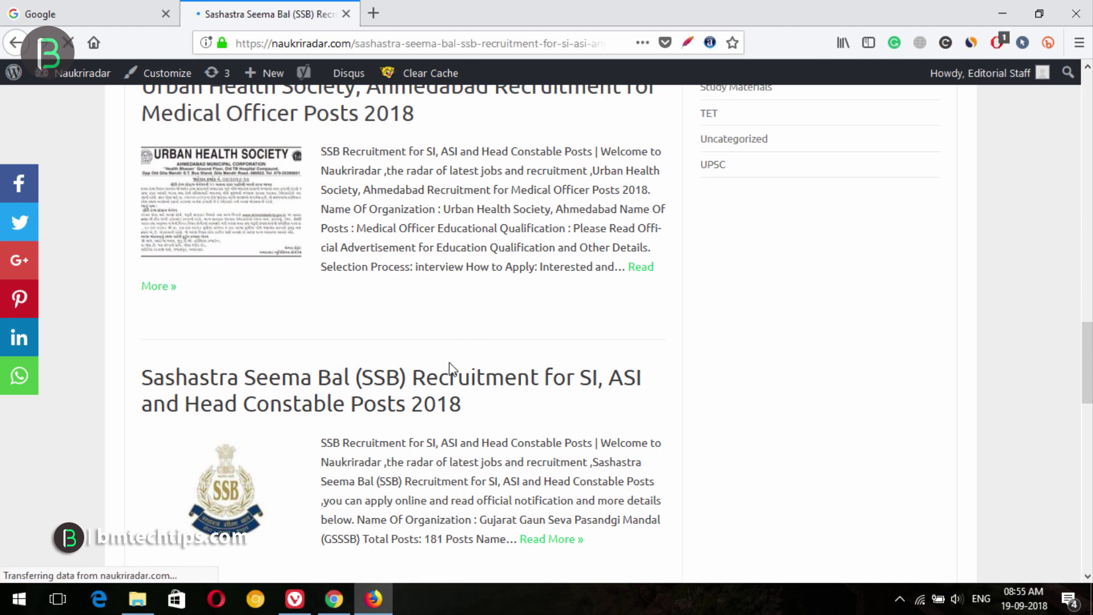
scroll(131, 392, "down", 8)
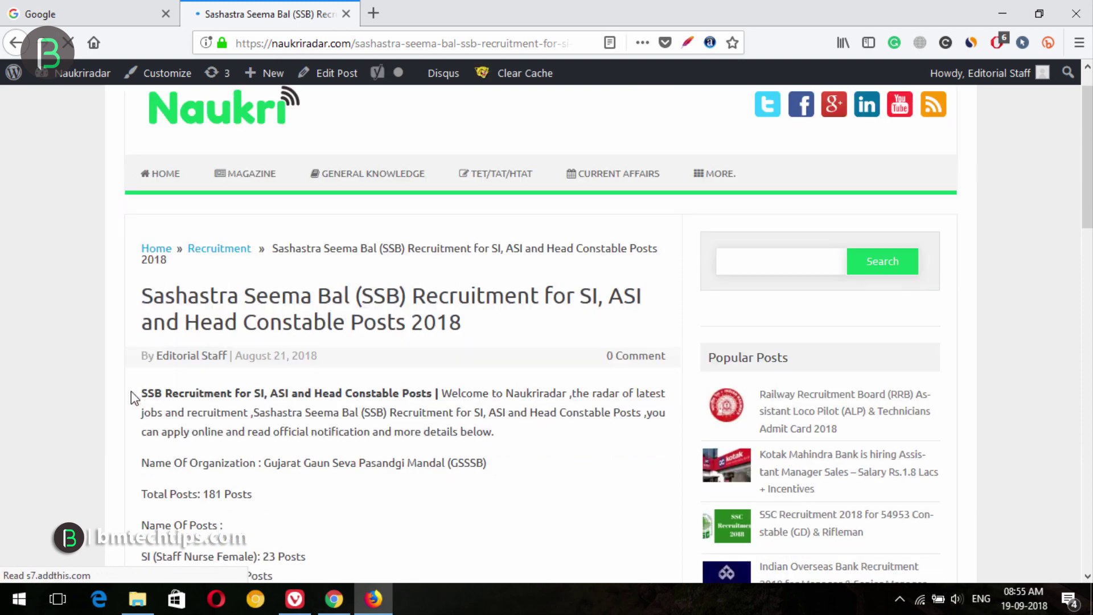
left_click(294, 599)
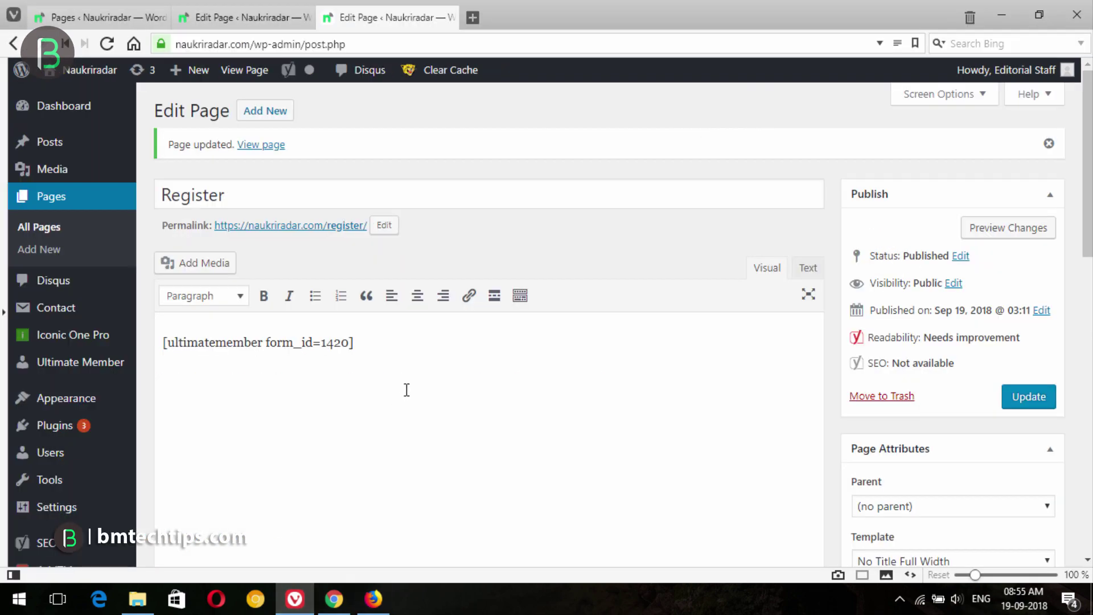